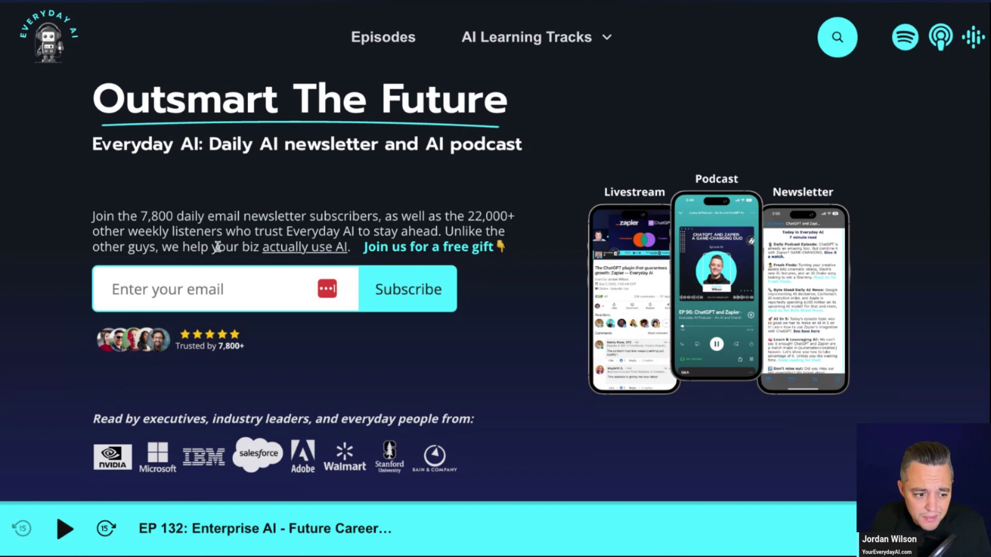
pyautogui.click(180, 289)
pyautogui.click(188, 230)
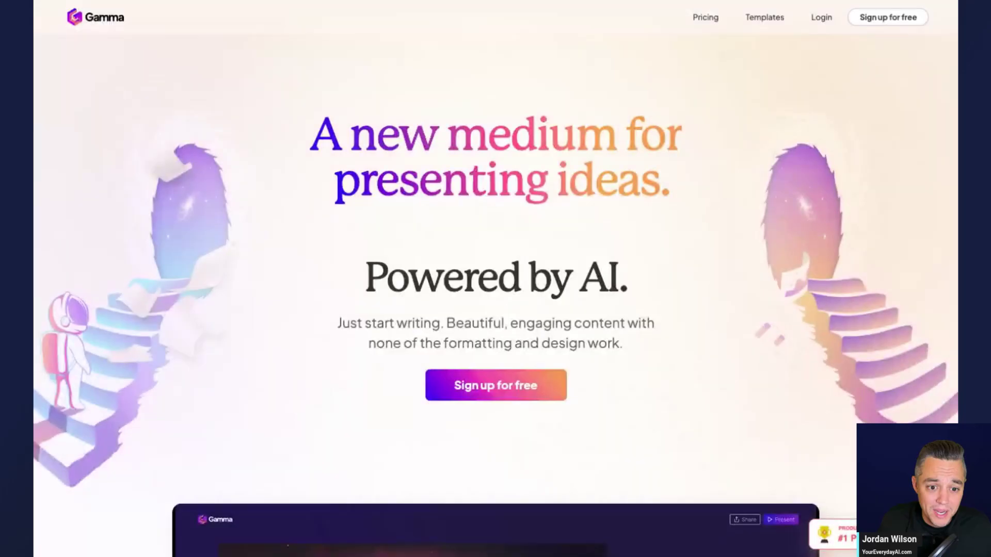
# View Gamma's pricing page and compare what the Free, Plus and Pro plans include, especially the AI credits.
pyautogui.click(732, 22)
pyautogui.scroll(-5, 613, 155)
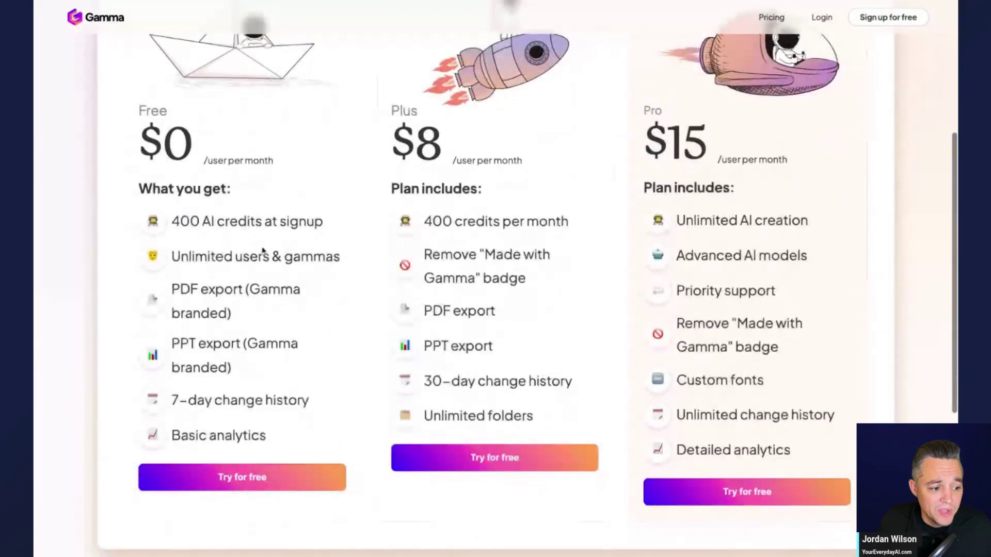
pyautogui.tripleClick(211, 220)
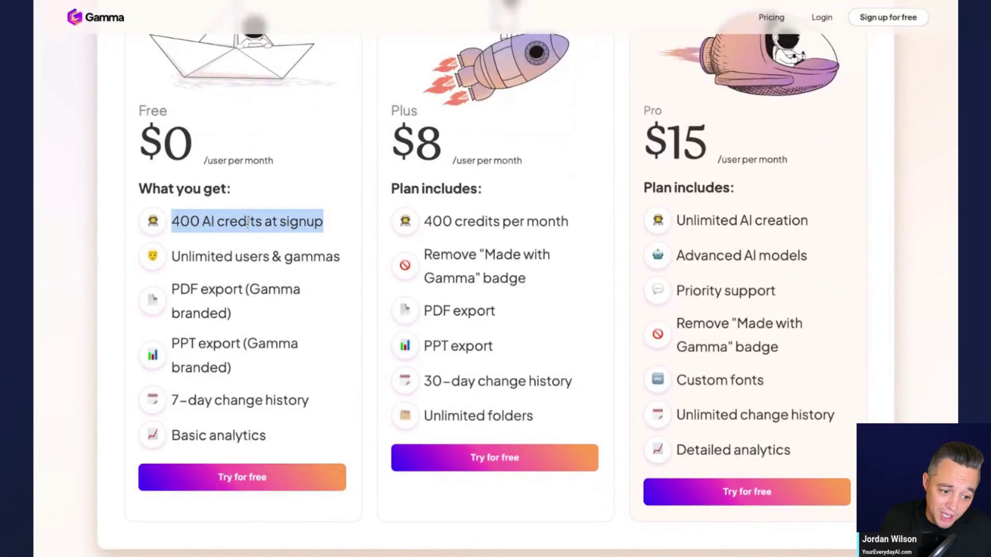
pyautogui.click(456, 225)
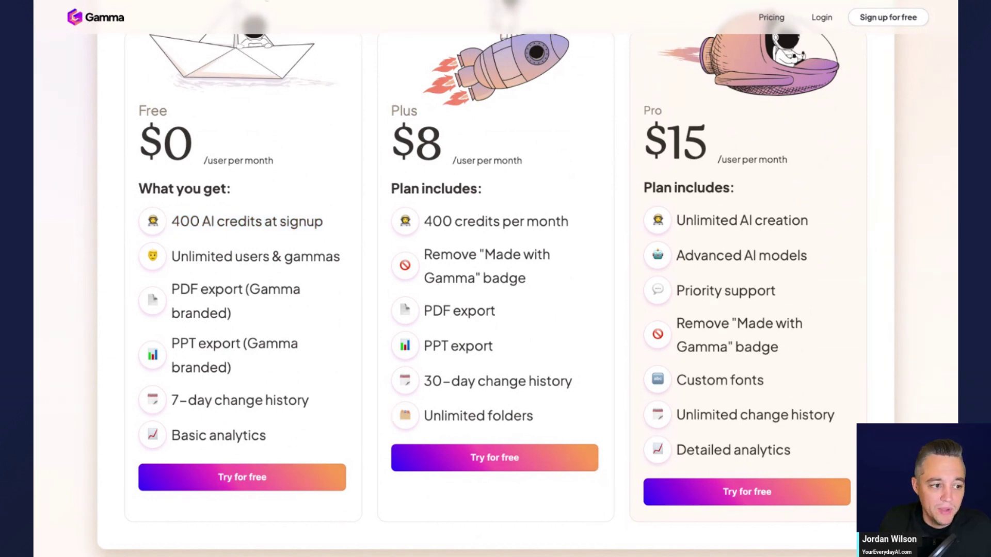
pyautogui.scroll(5, 385, 67)
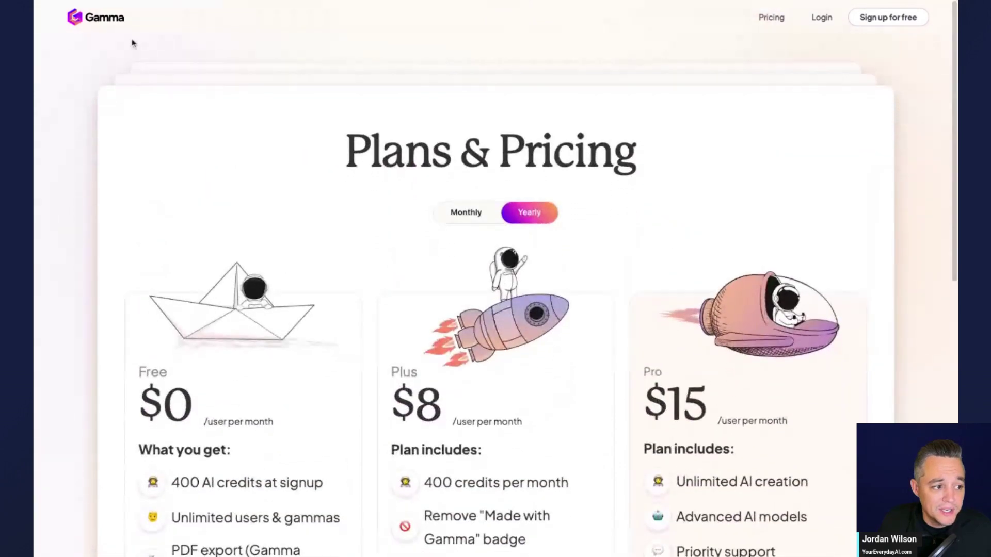
# Return to Gamma's home page and read the section on generating docs, decks and webpages.
pyautogui.click(102, 28)
pyautogui.scroll(-8, 279, 228)
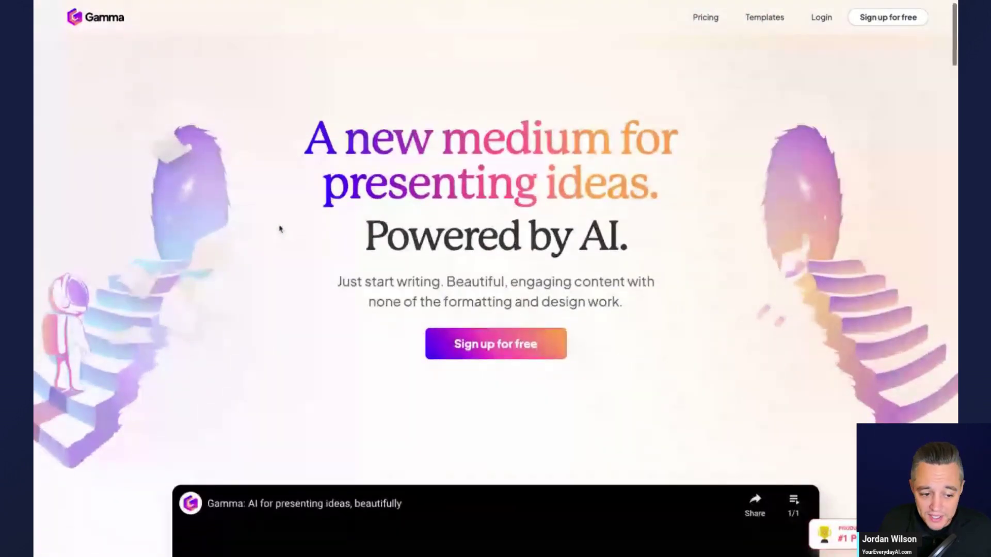
pyautogui.scroll(-10, 279, 227)
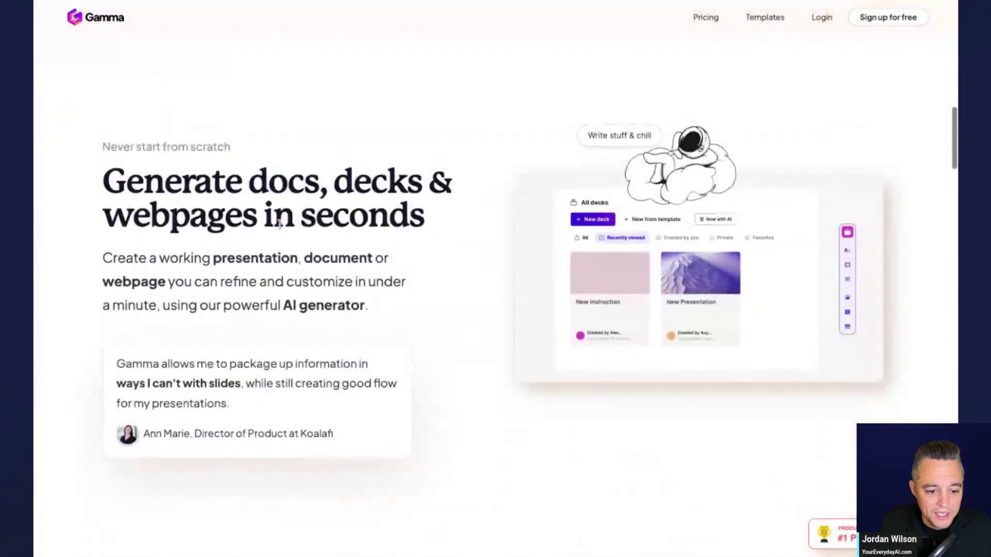
pyautogui.scroll(3, 527, 266)
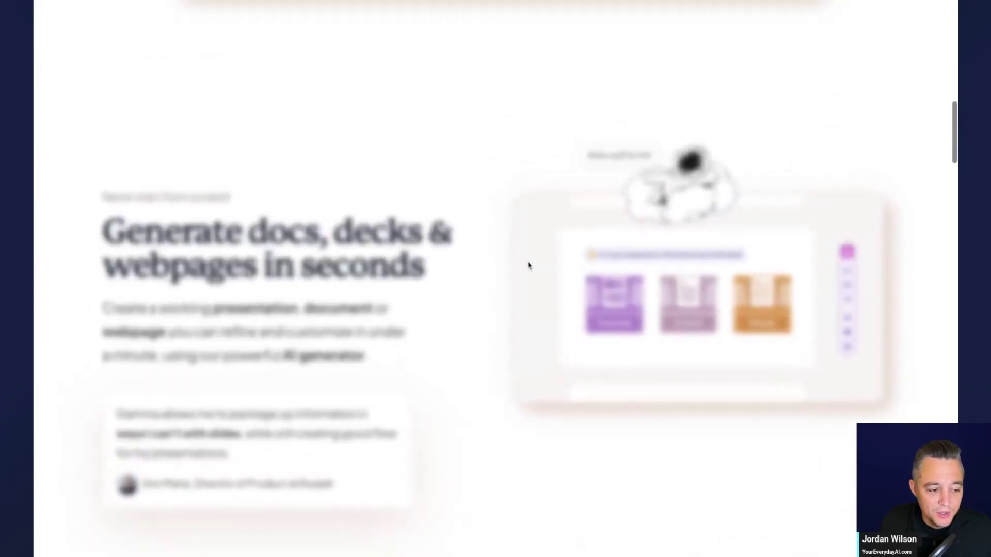
pyautogui.scroll(-5, 195, 272)
pyautogui.scroll(5, 195, 271)
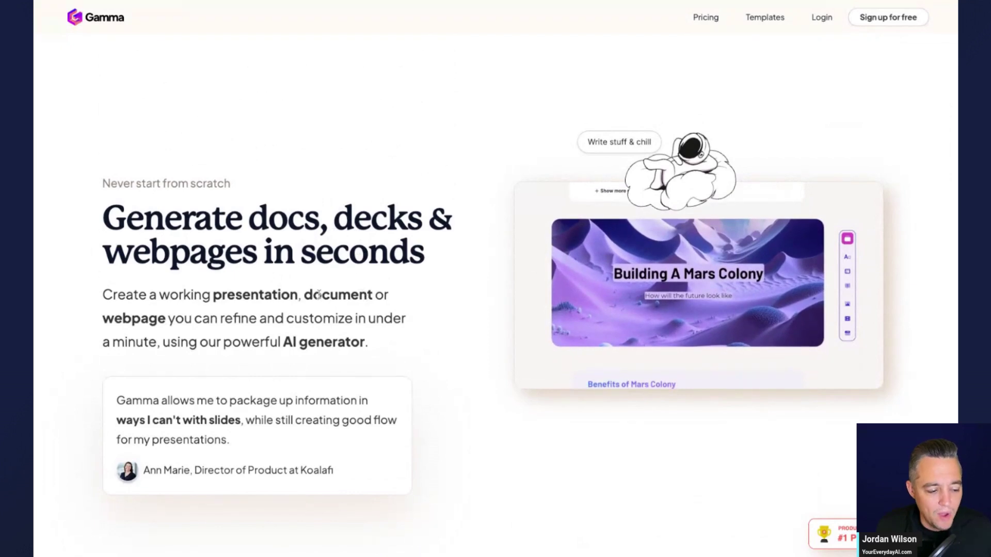
pyautogui.scroll(-10, 321, 294)
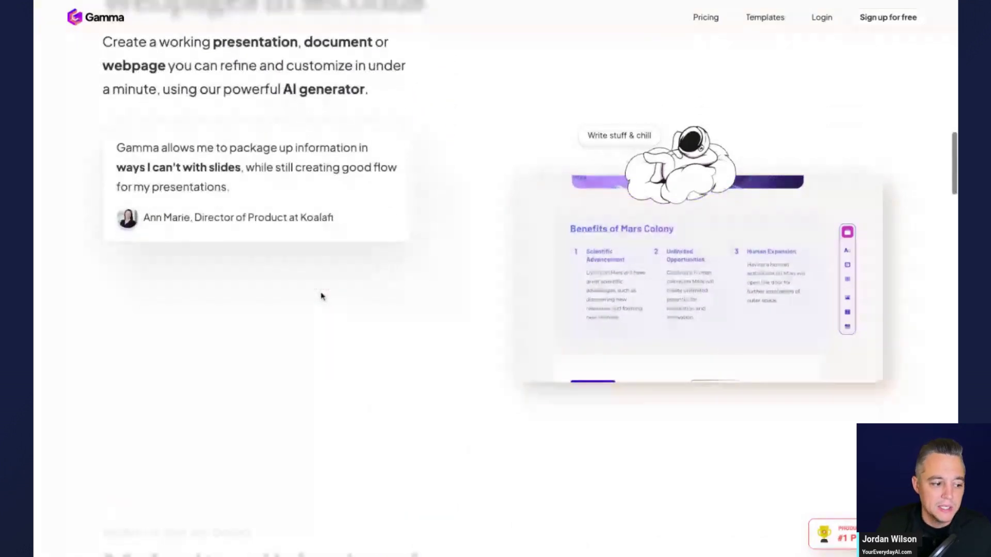
pyautogui.scroll(-3, 322, 296)
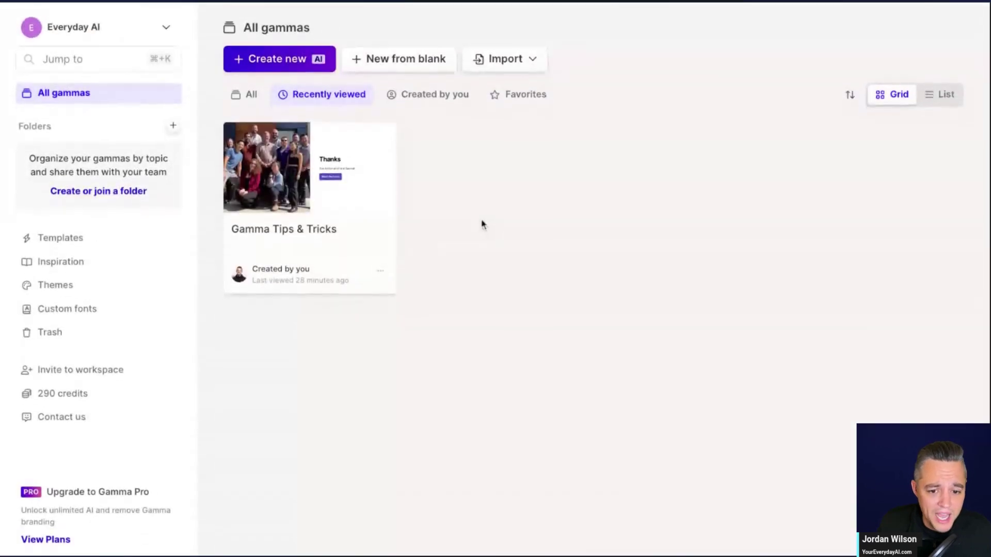
# Look through the workspace's Templates, Inspiration, Themes and Custom fonts sections, finishing at All gammas.
pyautogui.scroll(-1, 483, 225)
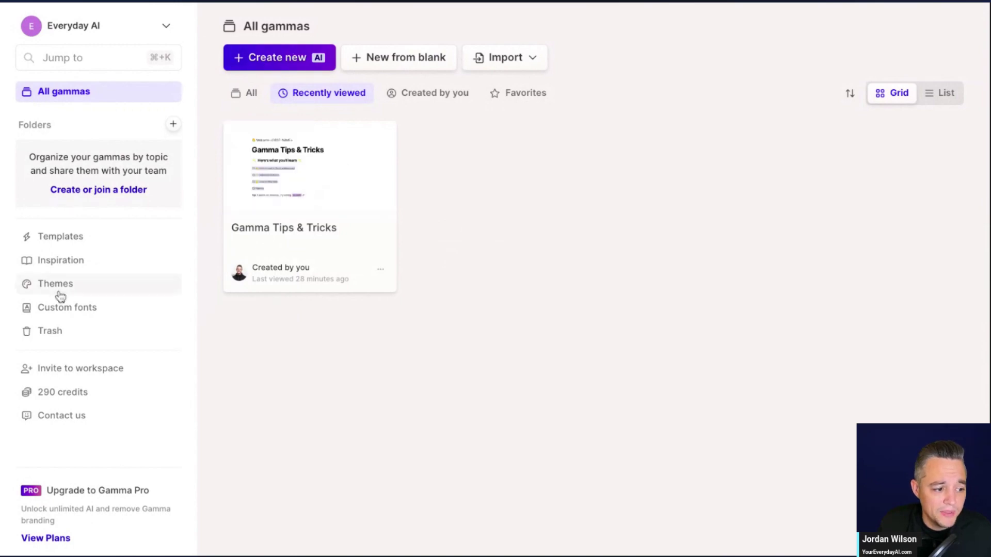
pyautogui.click(70, 238)
pyautogui.click(83, 260)
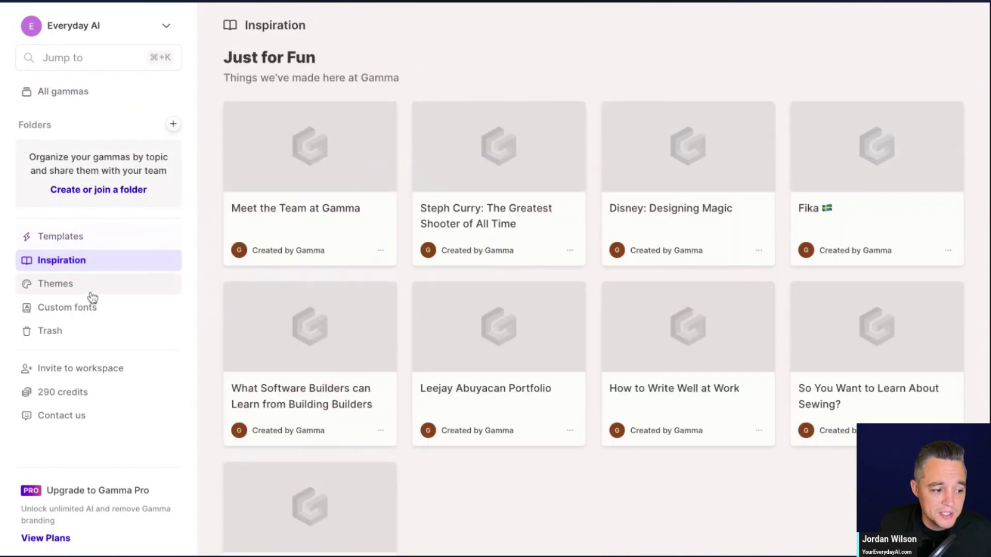
pyautogui.click(93, 289)
pyautogui.click(96, 314)
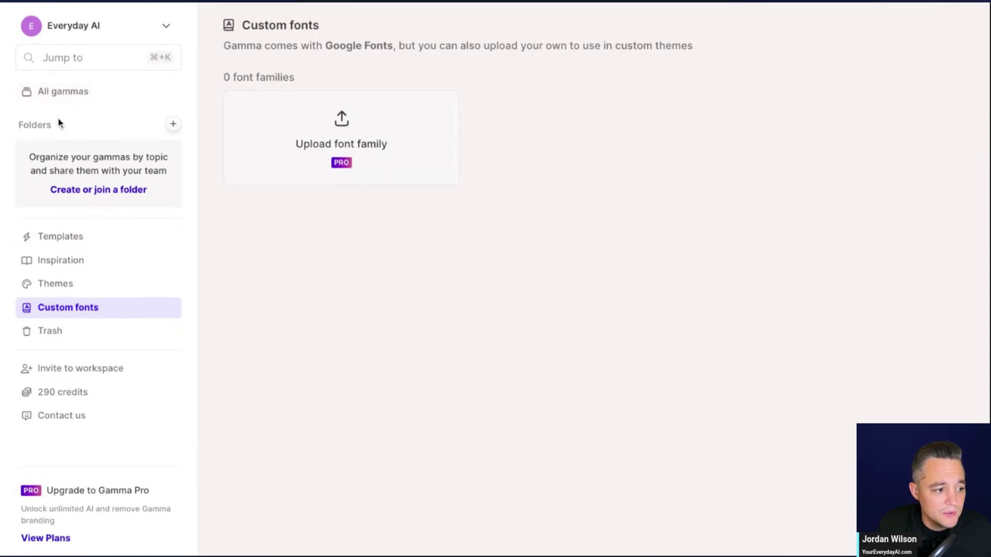
pyautogui.click(65, 236)
pyautogui.click(53, 96)
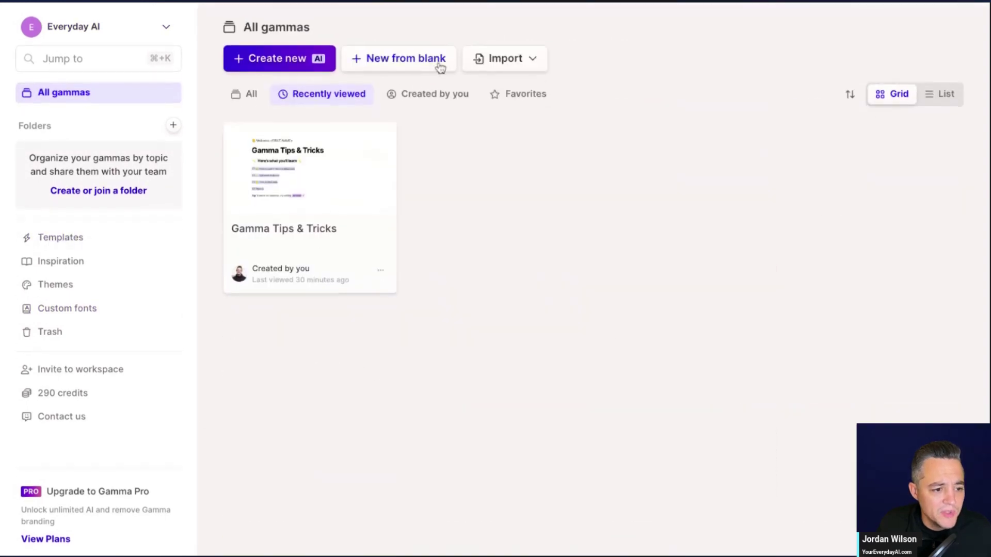
# Start a new AI creation with Text transform and clear its existing content.
pyautogui.click(533, 60)
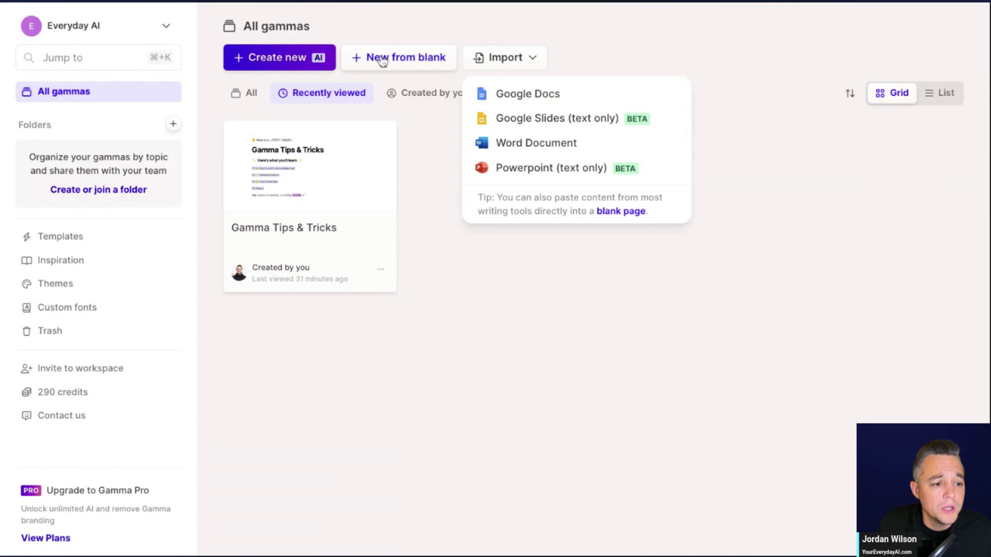
pyautogui.click(277, 58)
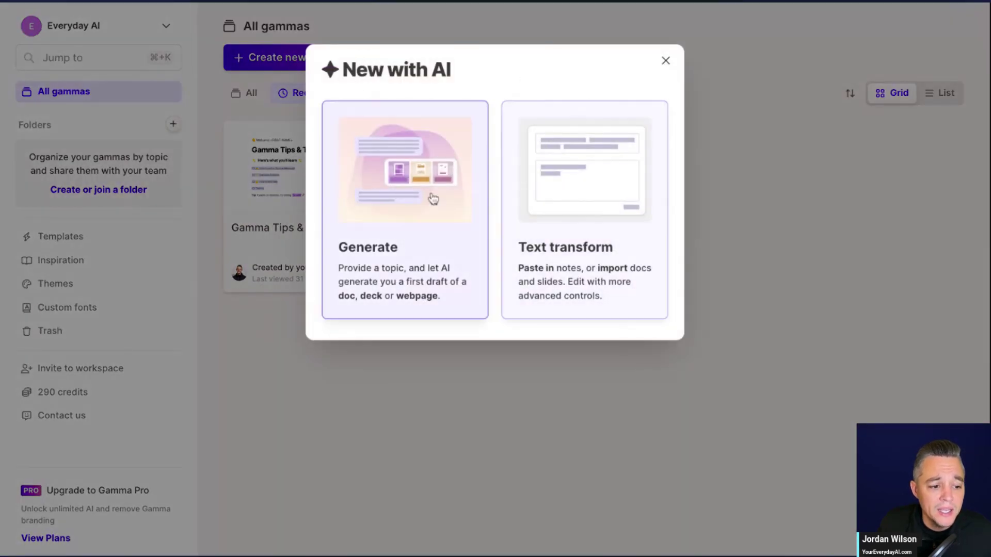
pyautogui.click(557, 195)
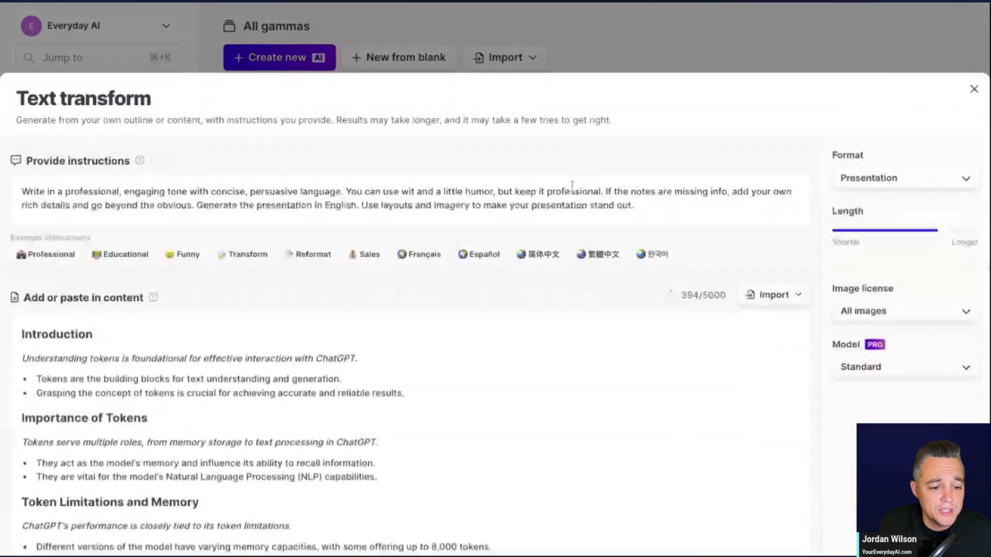
pyautogui.hotkey('ctrl', 'a')
pyautogui.press('BackSpace')
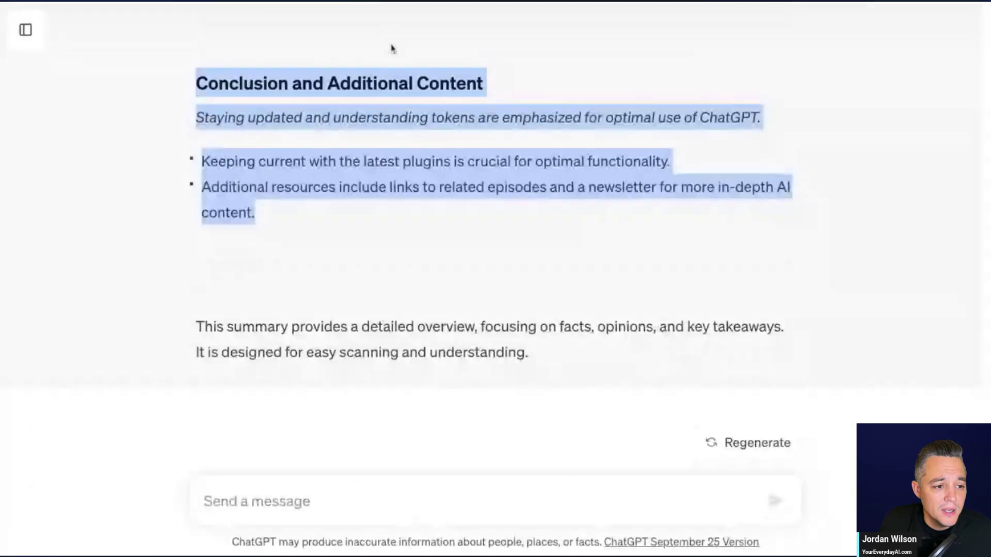
# Switch to ChatGPT to review the summary about tokens, and paste it as the Text transform content in Gamma.
pyautogui.scroll(15, 389, 64)
pyautogui.scroll(-20, 387, 66)
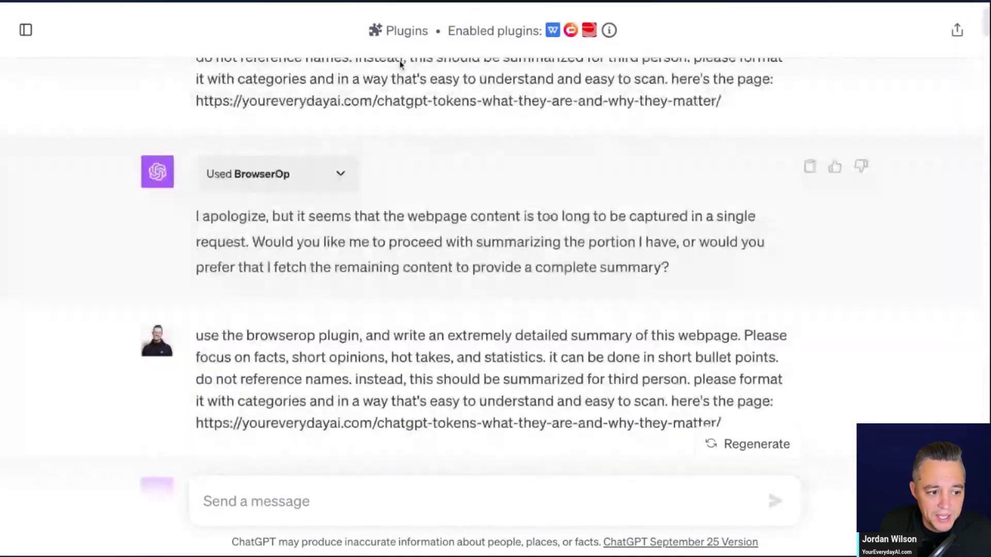
pyautogui.scroll(-20, 400, 63)
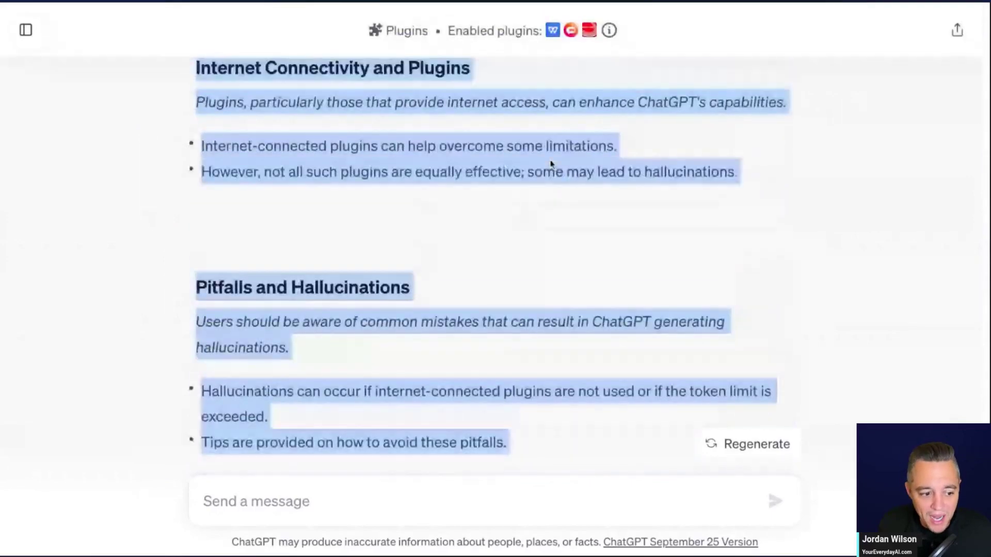
pyautogui.scroll(2, 551, 164)
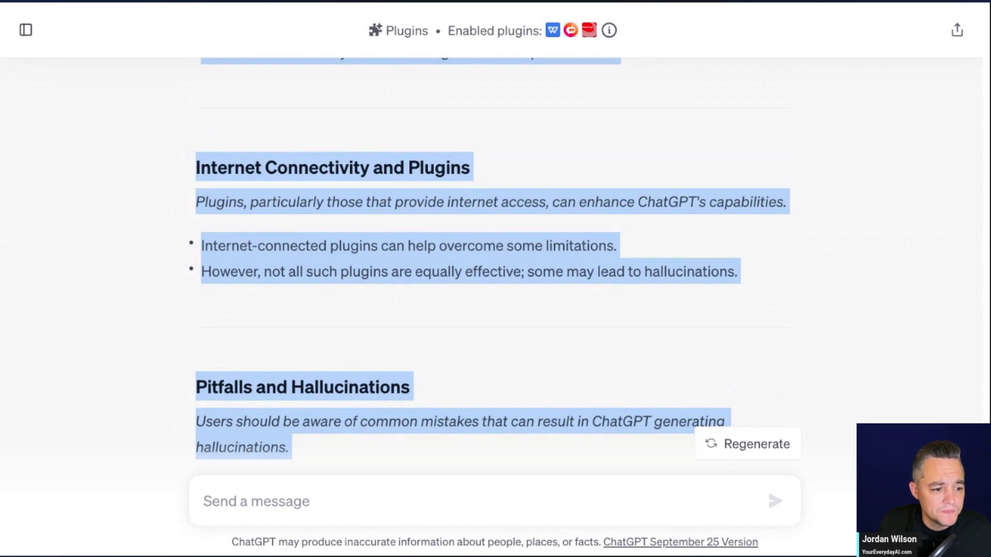
pyautogui.hotkey('alt', 'Tab')
pyautogui.hotkey('ctrl', 'v')
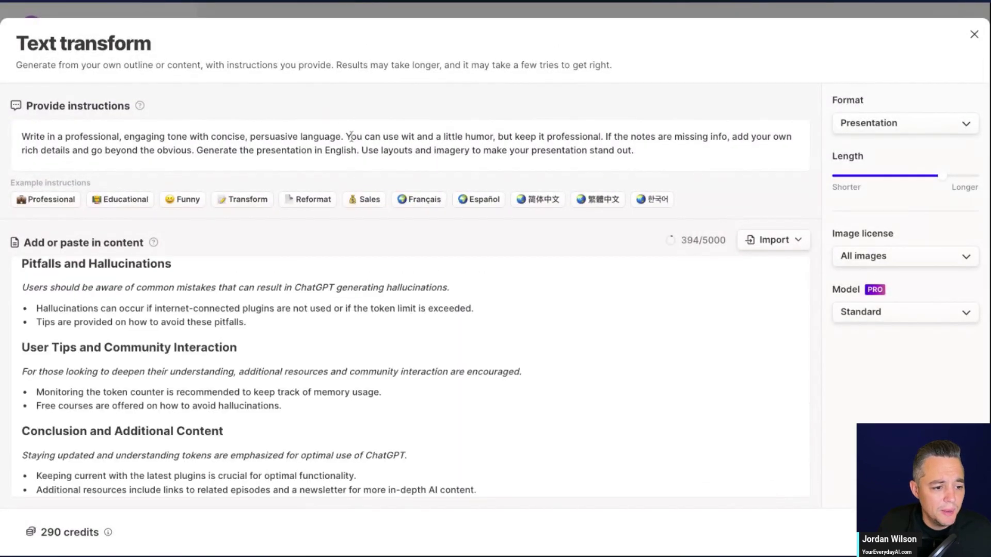
# Apply the Professional example instructions and insert "You can add wit and a little humor as well." after the first sentence.
pyautogui.click(138, 199)
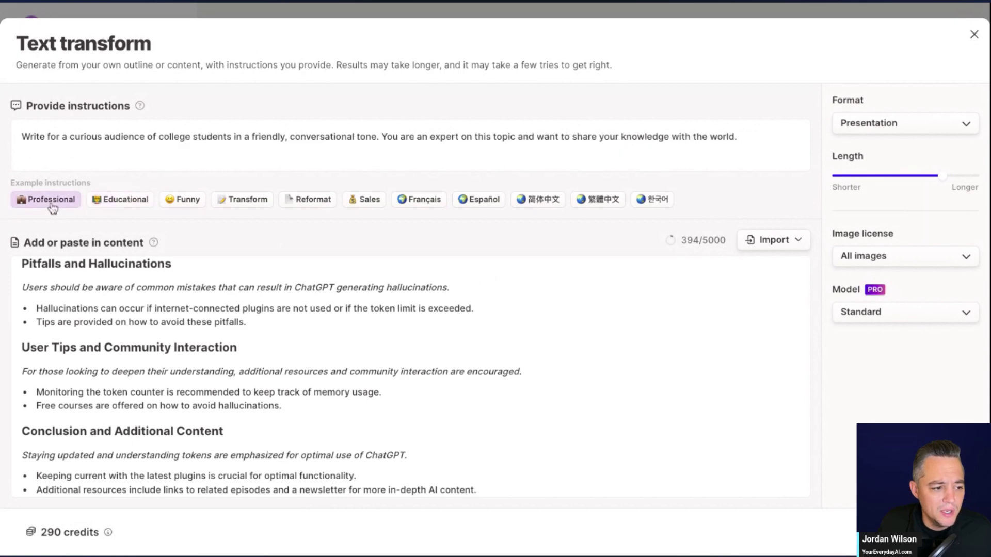
pyautogui.click(52, 205)
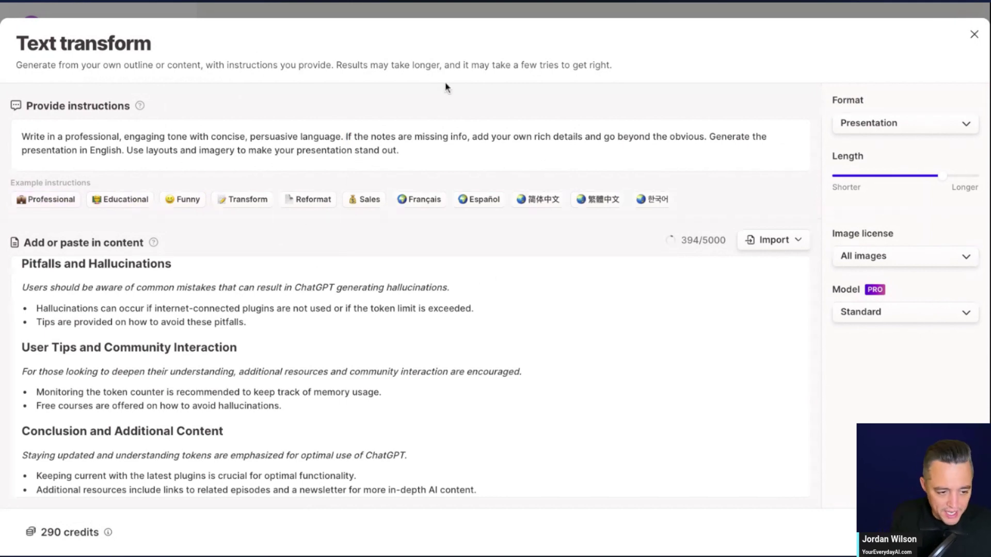
pyautogui.write('You can add wit')
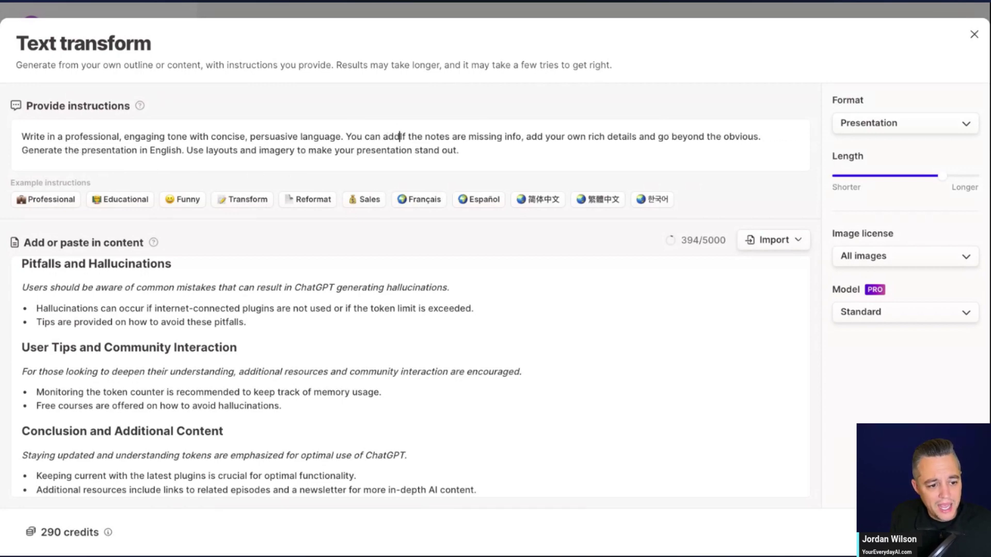
pyautogui.write(' and a litt')
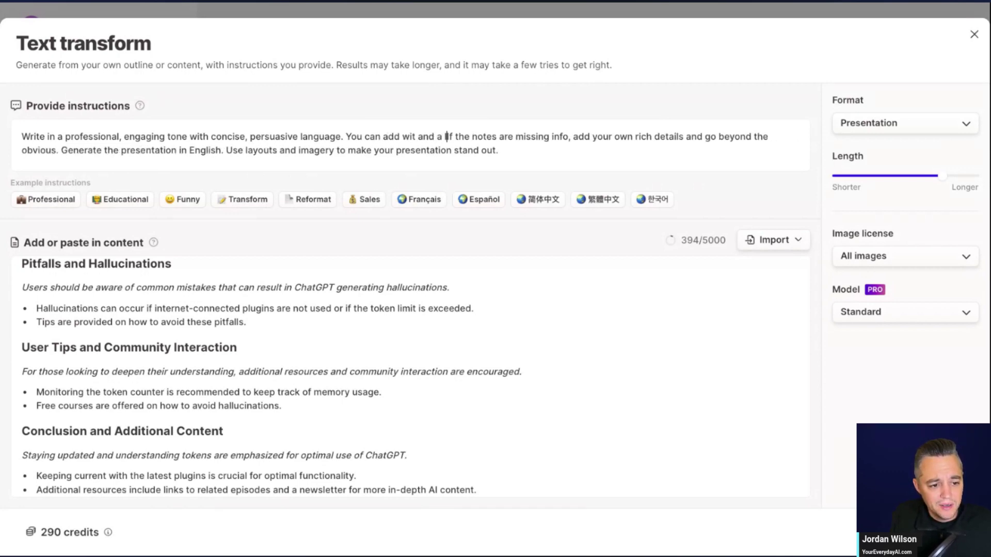
pyautogui.write('le humor')
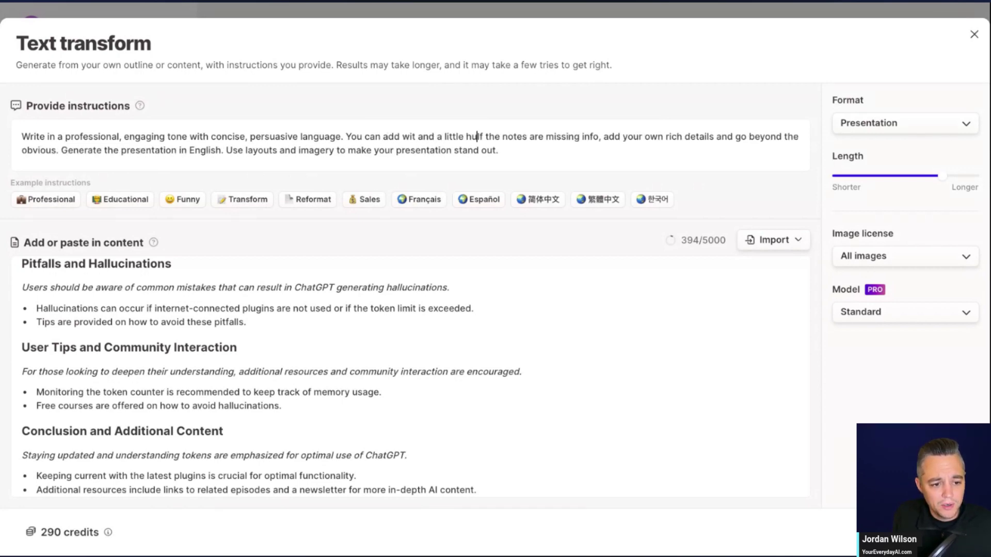
pyautogui.write(' as wel.')
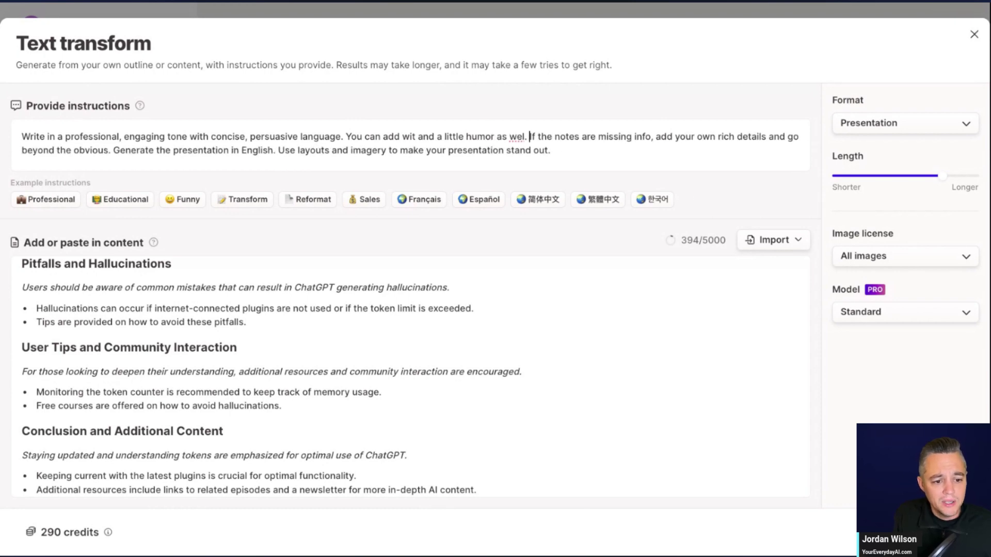
pyautogui.press('BackSpace')
pyautogui.press('BackSpace')
pyautogui.write('l')
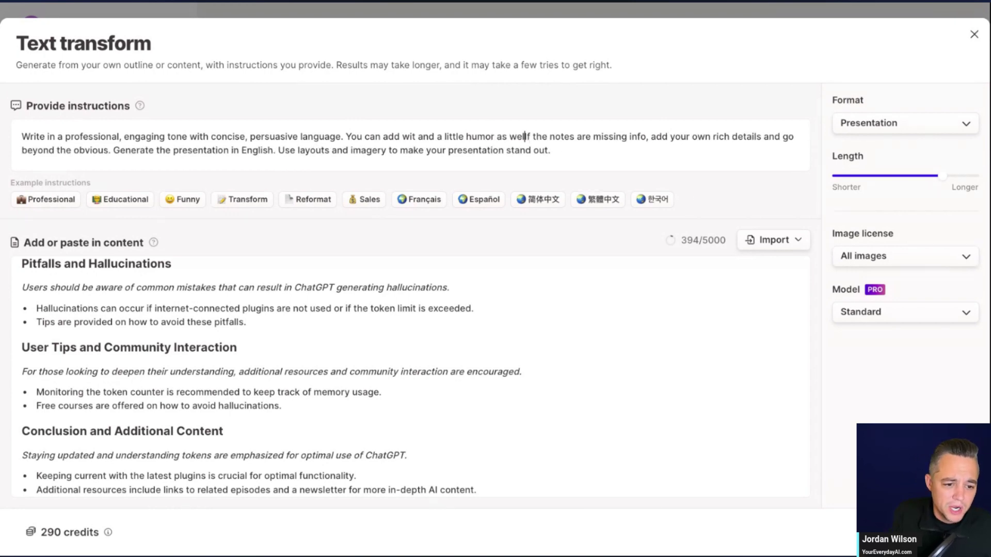
pyautogui.write('.')
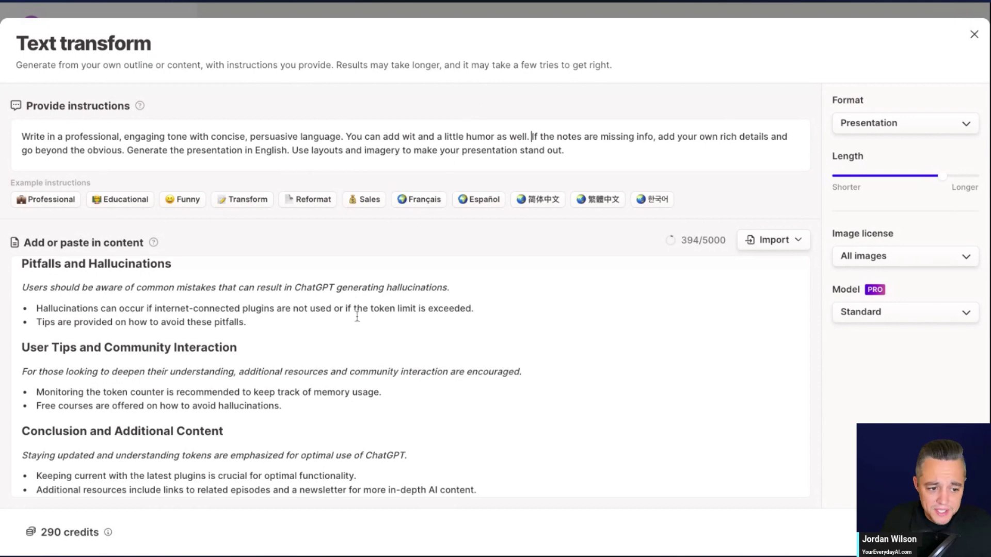
# Review the Text transform content from the Introduction to the Conclusion and Additional Content section.
pyautogui.scroll(6, 359, 327)
pyautogui.scroll(-6, 375, 427)
pyautogui.scroll(5, 554, 483)
pyautogui.scroll(-5, 555, 483)
pyautogui.scroll(5, 555, 483)
pyautogui.scroll(-5, 555, 483)
pyautogui.scroll(5, 555, 482)
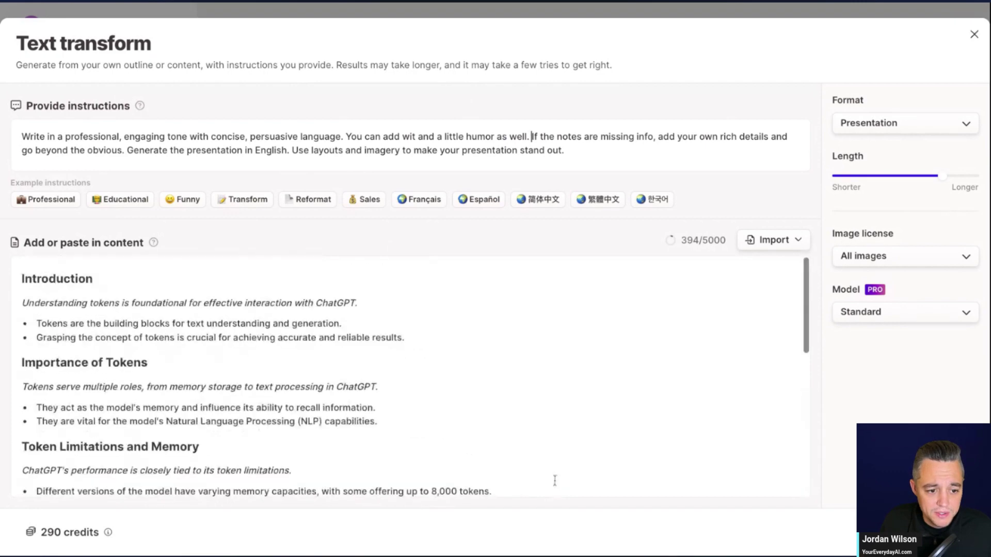
pyautogui.scroll(-5, 553, 481)
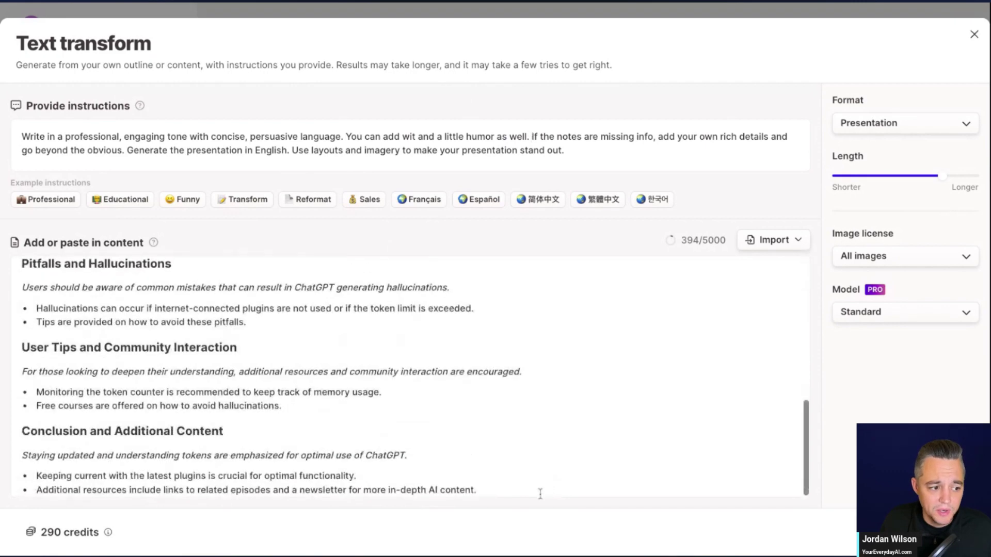
# Review the presentation's length, image license and model options in the Text transform settings.
pyautogui.click(892, 128)
pyautogui.click(867, 164)
pyautogui.moveTo(944, 179)
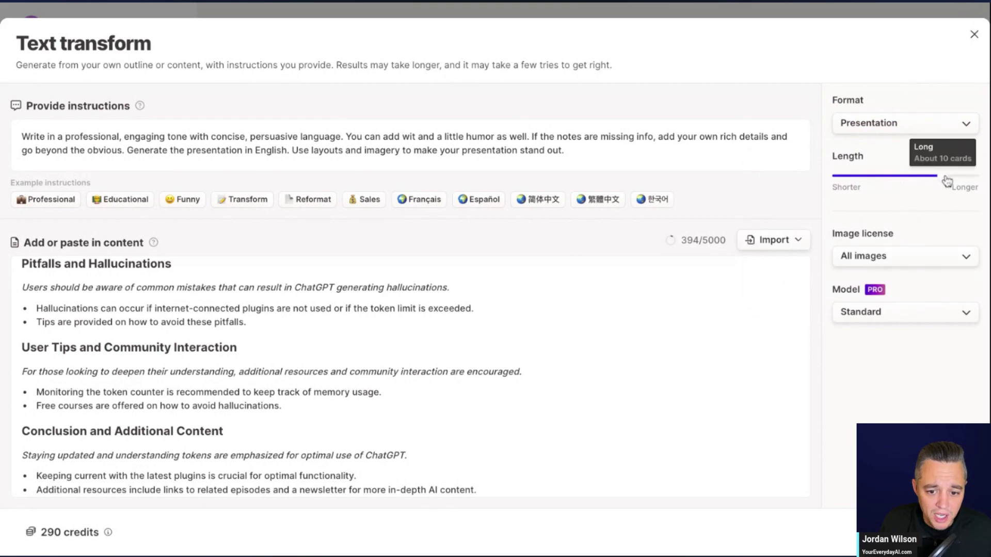
pyautogui.click(888, 264)
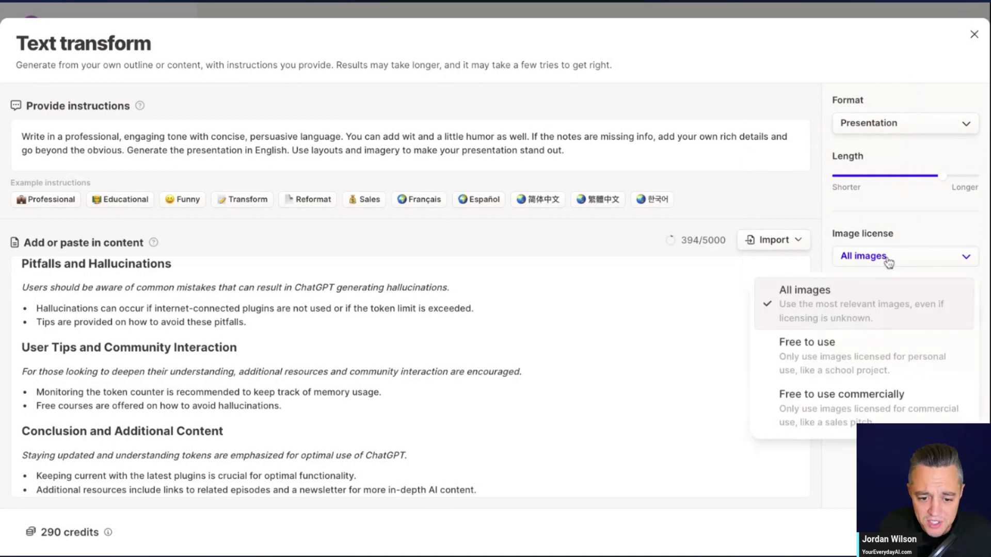
pyautogui.click(918, 225)
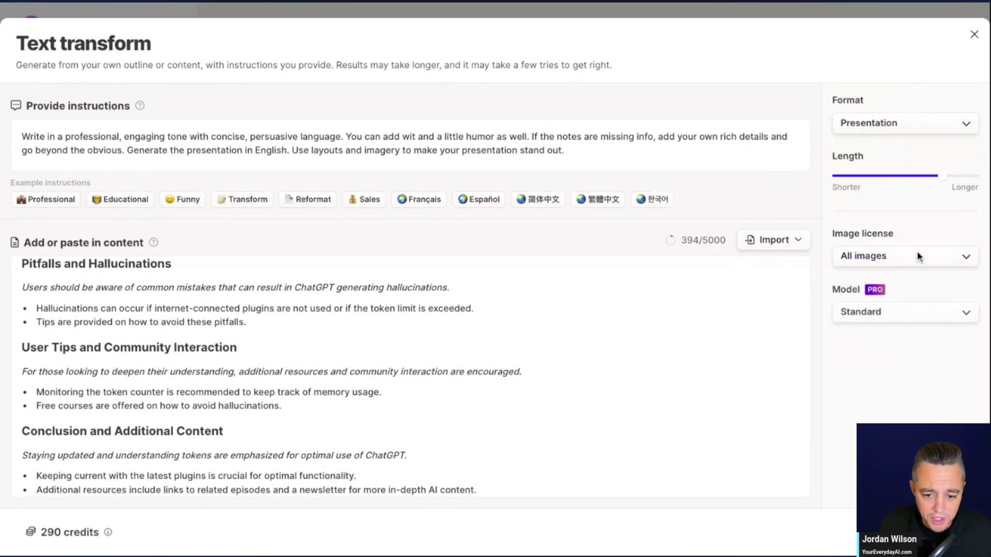
pyautogui.click(905, 321)
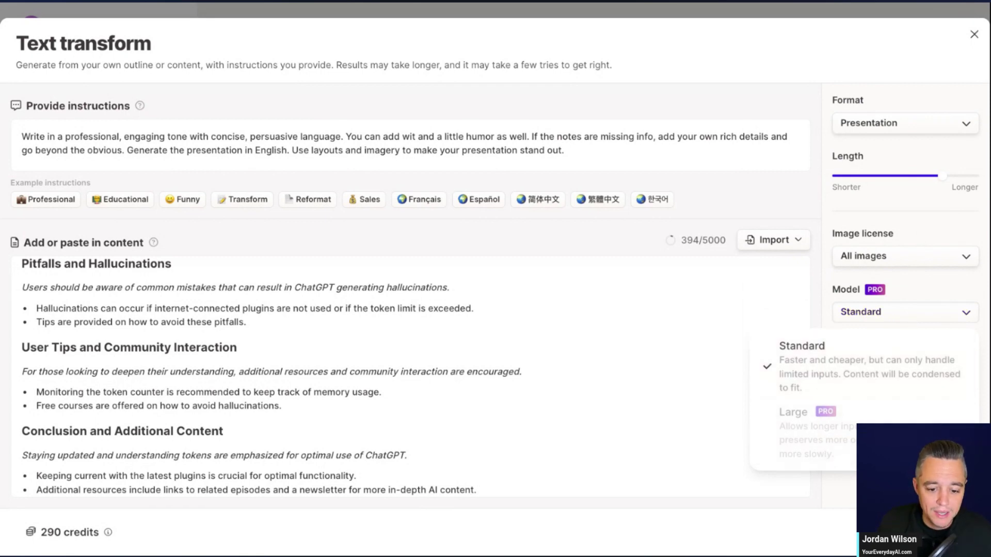
# Continue to the theme choice, select the Default (dark) theme and generate the presentation.
pyautogui.click(847, 483)
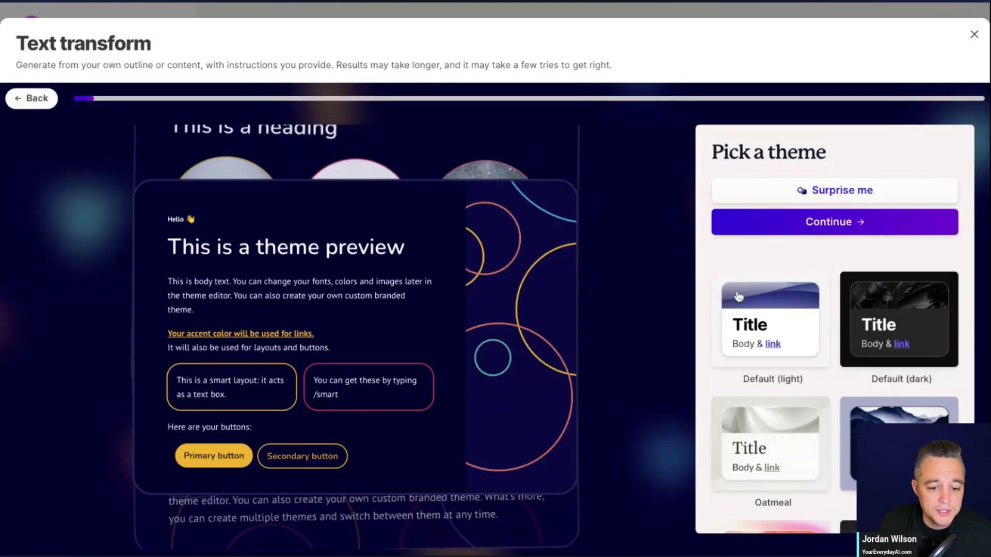
pyautogui.scroll(-3, 856, 327)
pyautogui.scroll(3, 856, 327)
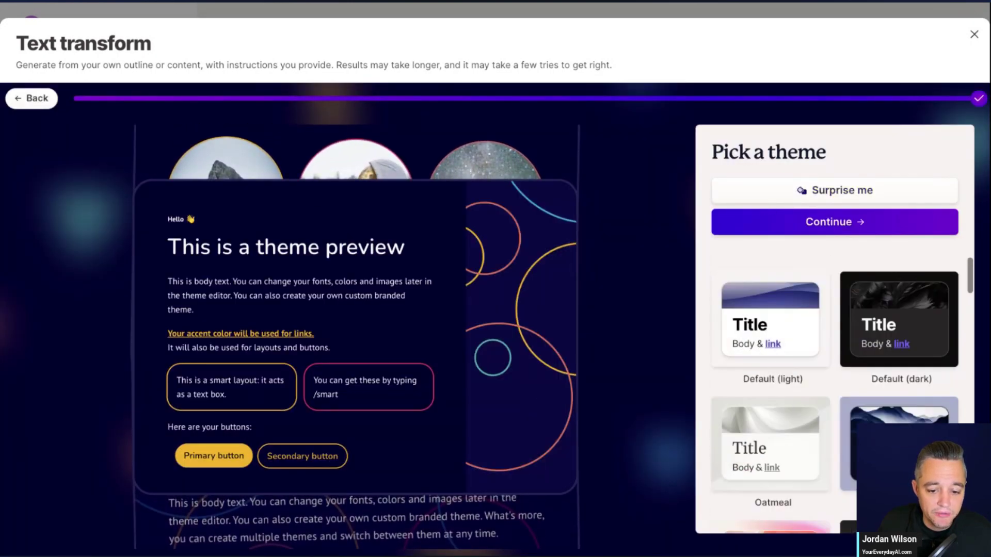
pyautogui.click(895, 323)
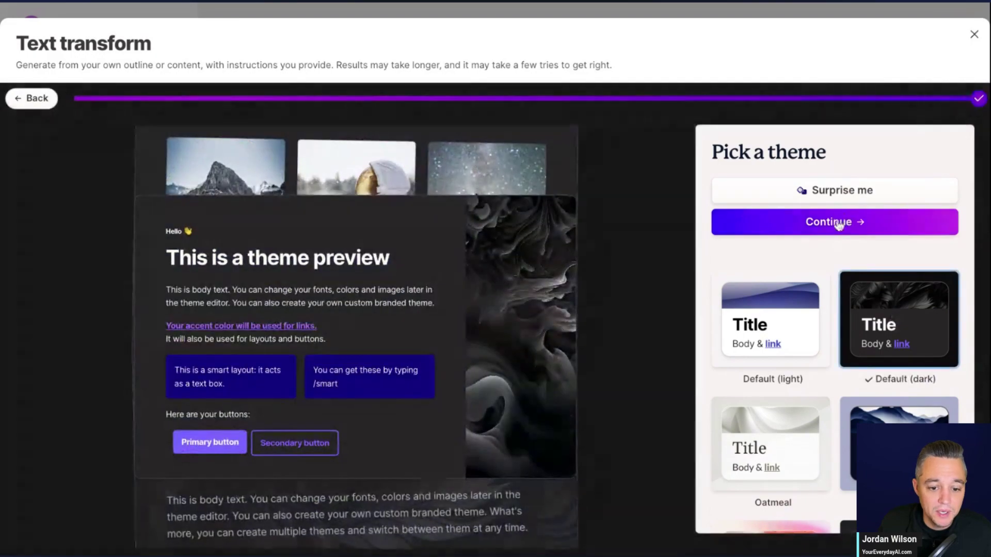
pyautogui.click(839, 222)
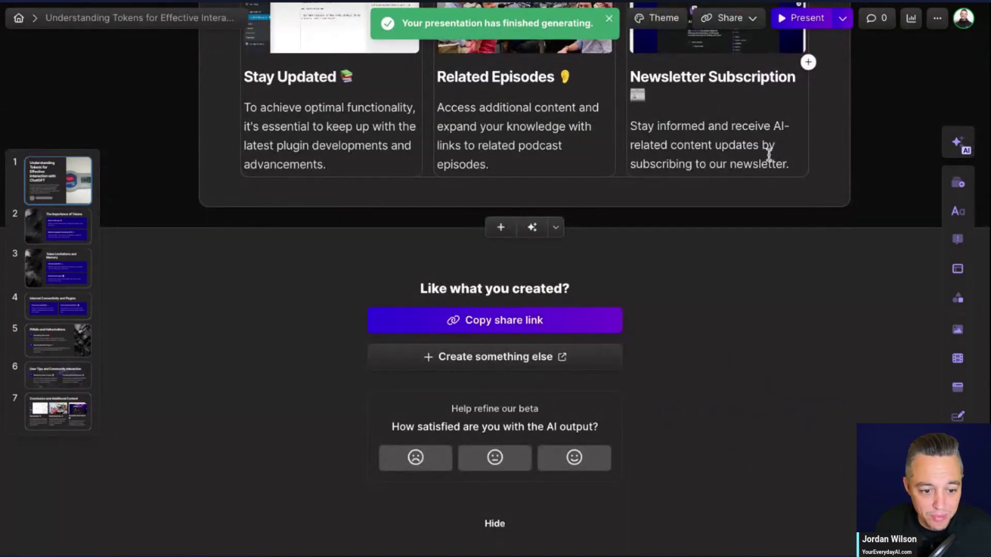
# Review the generated cards from Conclusion and Additional Content back up to the title card.
pyautogui.scroll(3, 768, 199)
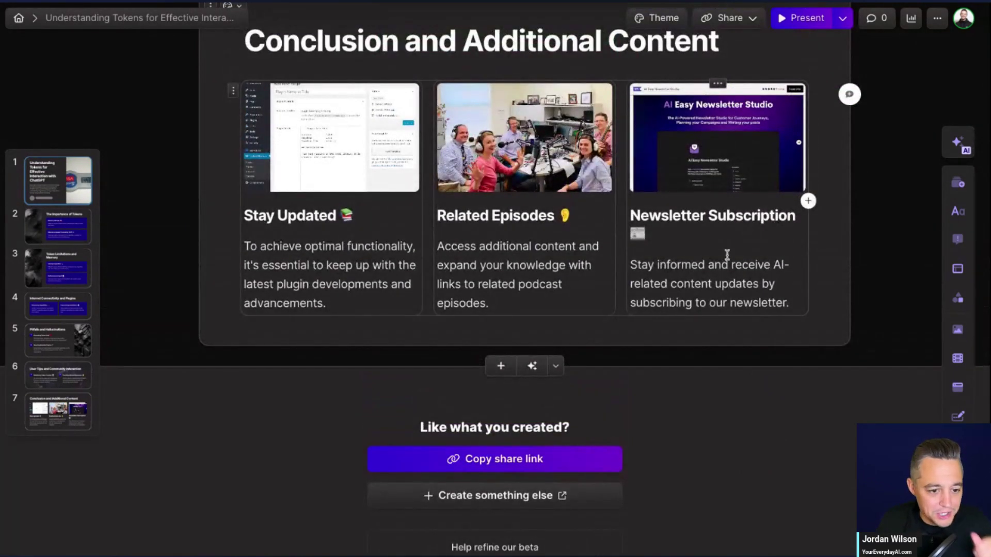
pyautogui.scroll(10, 643, 279)
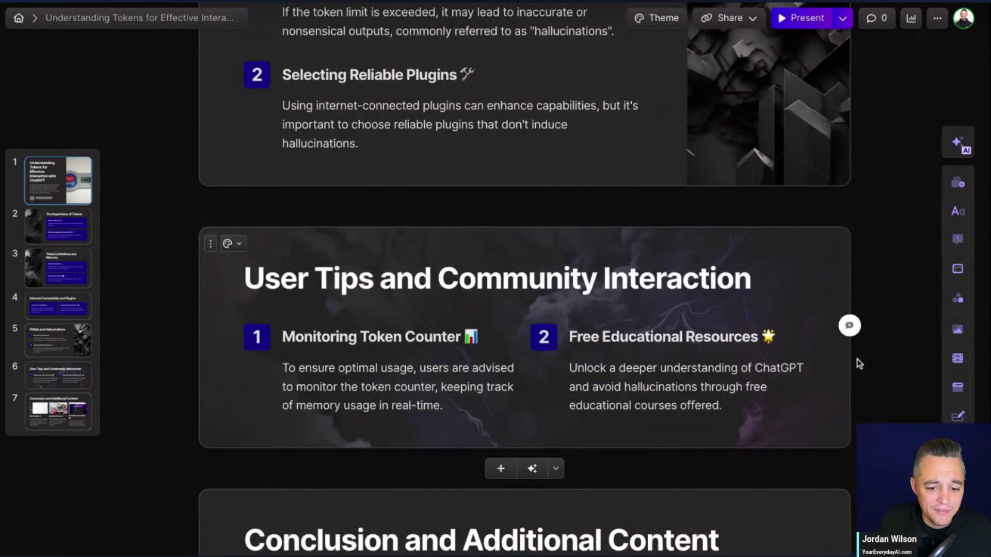
pyautogui.scroll(10, 810, 325)
pyautogui.scroll(15, 808, 332)
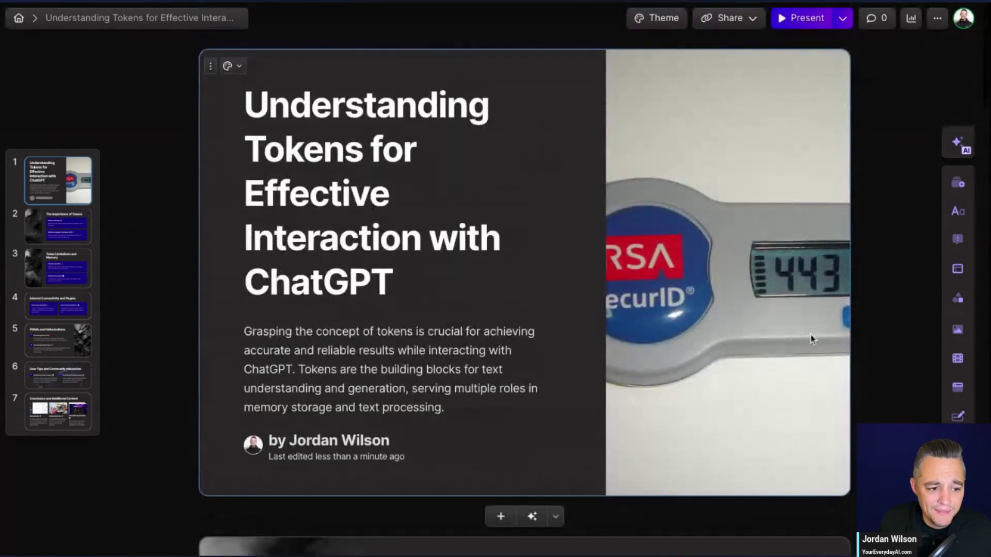
pyautogui.scroll(-2, 809, 338)
pyautogui.scroll(2, 810, 341)
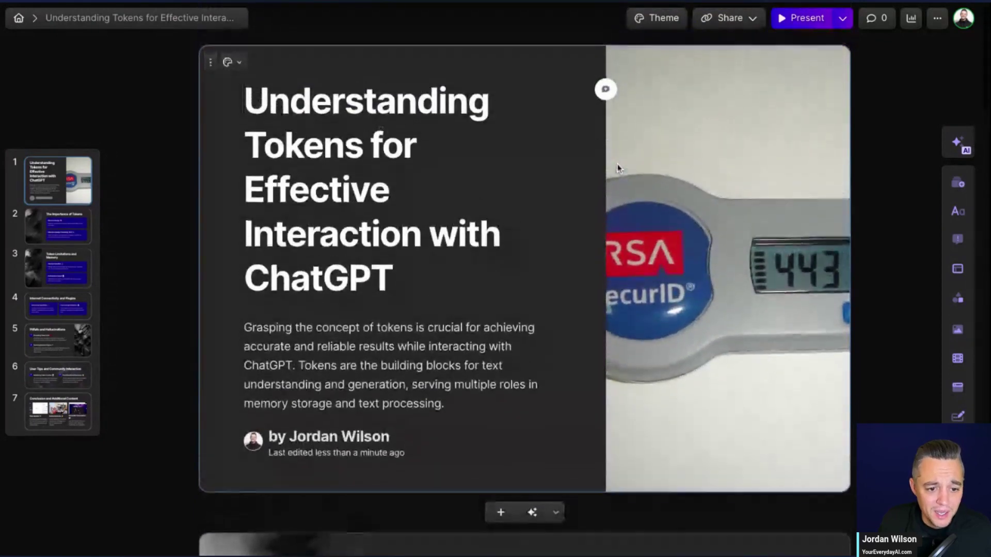
# Try editing the word "Effective" in the title card's heading, restoring its original spelling.
pyautogui.click(344, 192)
pyautogui.click(396, 201)
pyautogui.moveTo(397, 201); pyautogui.dragTo(357, 200)
pyautogui.write('ve')
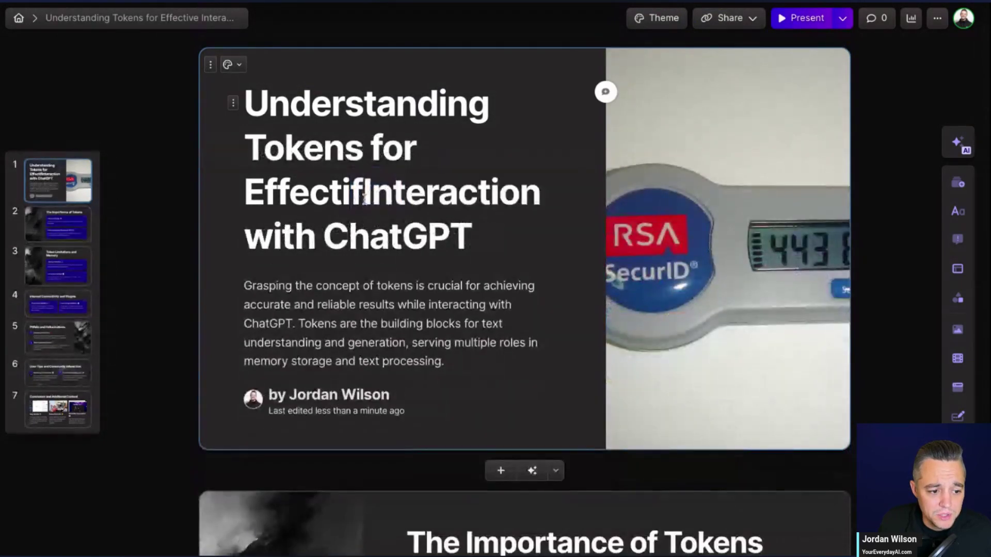
# Replace the title card's image with the picture of coins on a green background from a web image search for "tokens".
pyautogui.click(729, 218)
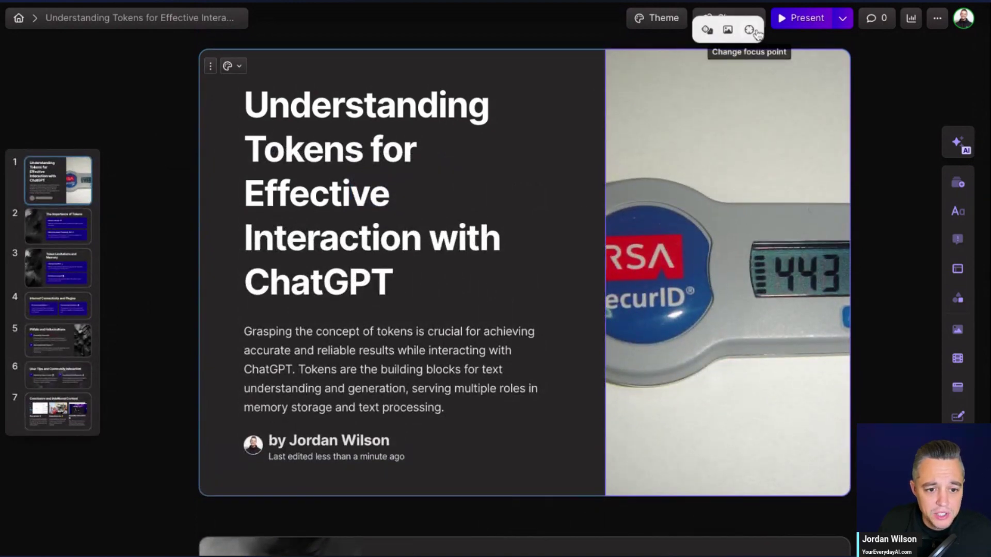
pyautogui.click(729, 31)
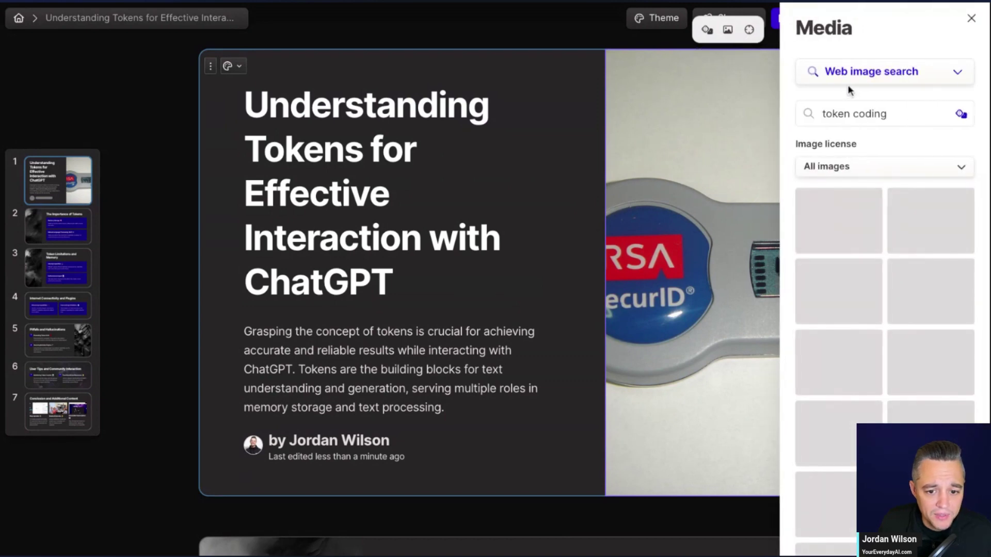
pyautogui.click(878, 118)
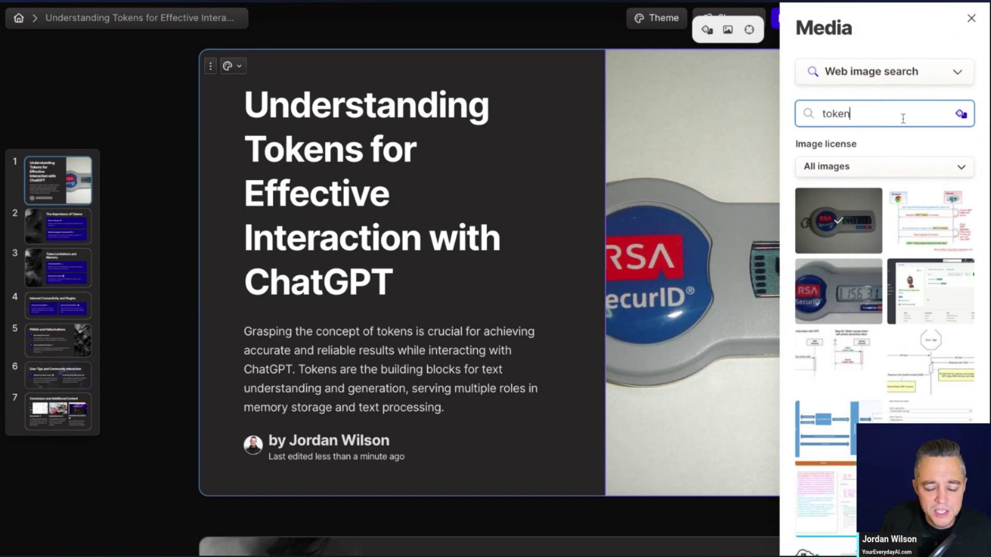
pyautogui.press('Return')
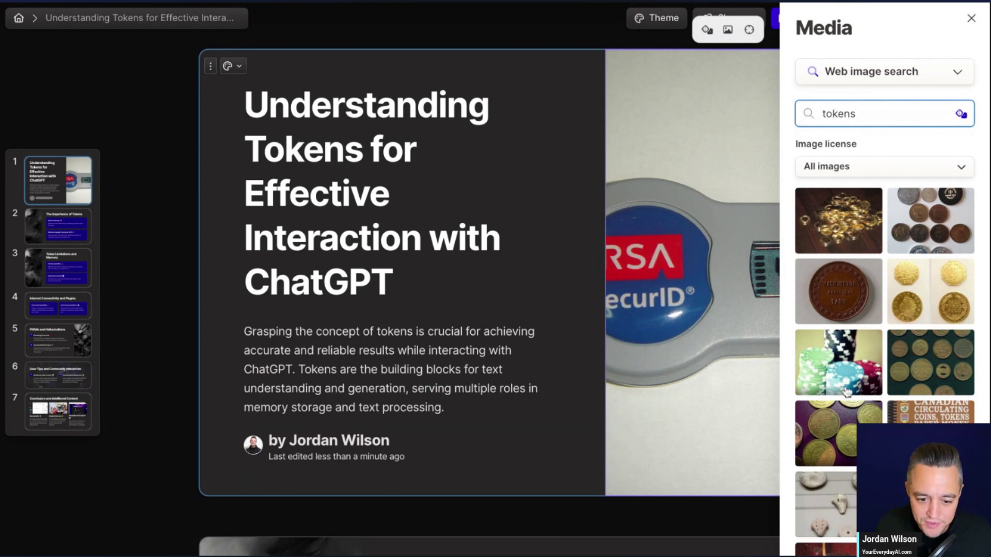
pyautogui.click(930, 362)
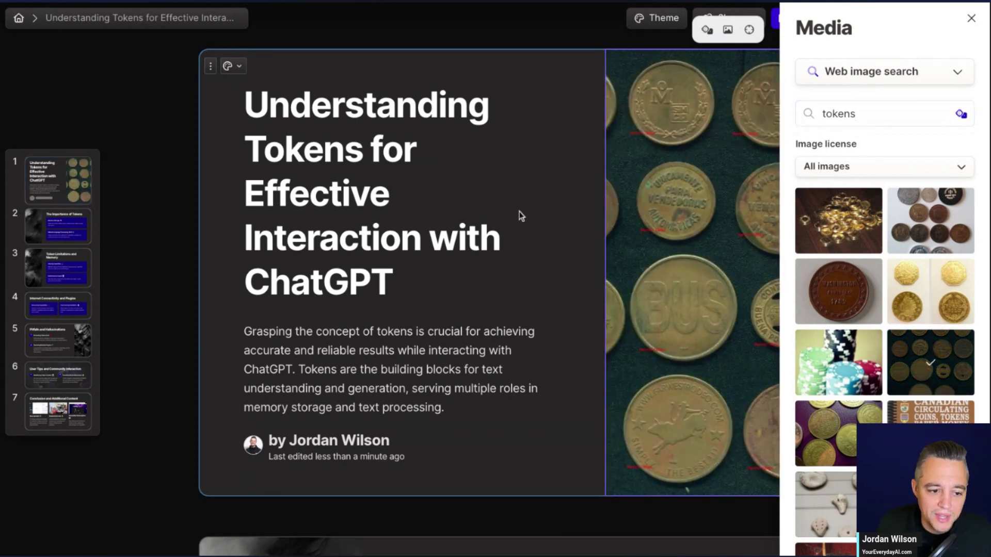
pyautogui.press('Escape')
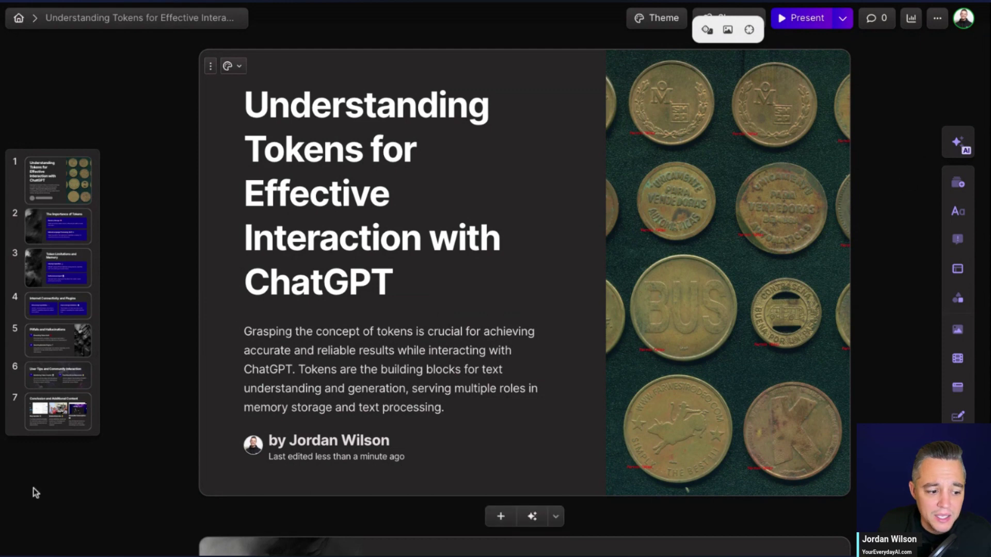
# Ask the AI design partner "let's change this layout" for the title card.
pyautogui.click(213, 437)
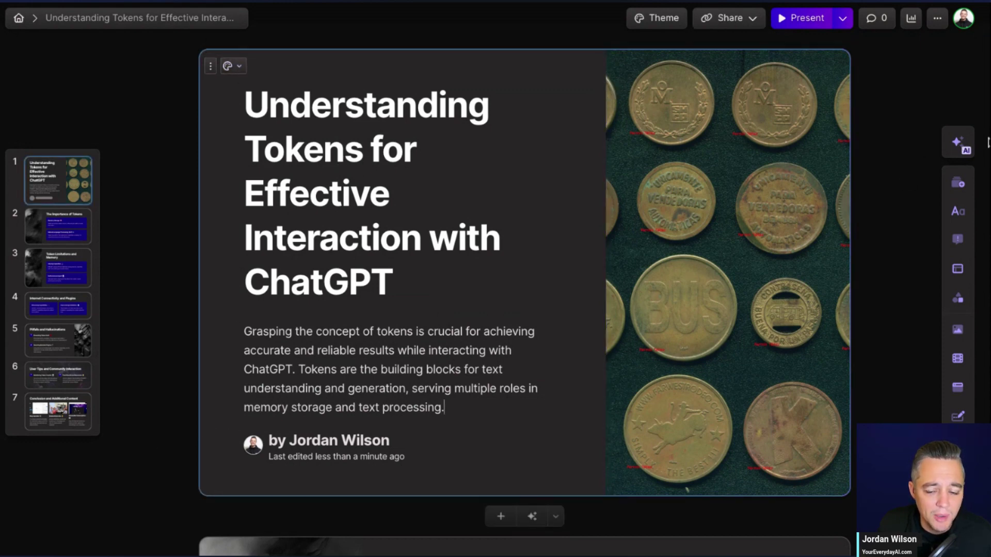
pyautogui.click(958, 142)
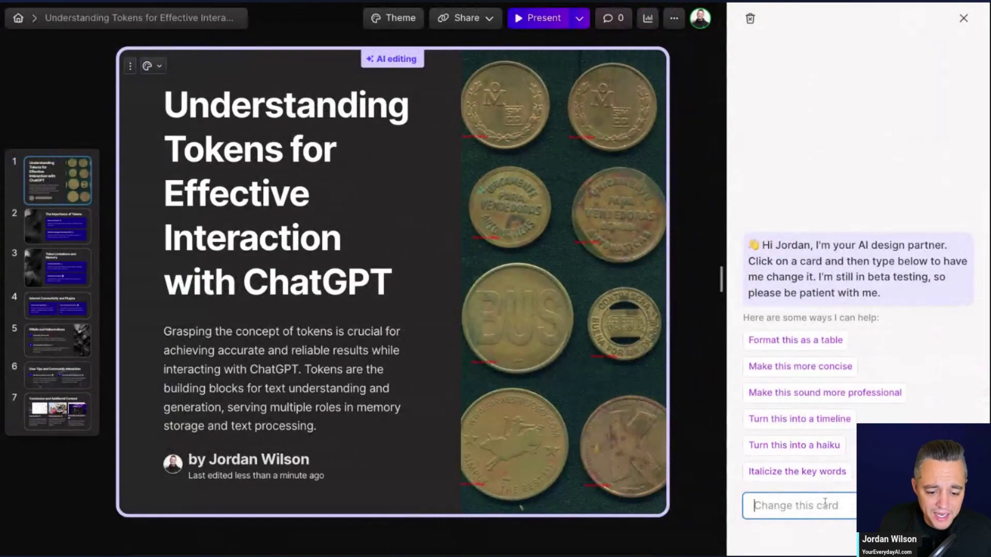
pyautogui.write("let's cha")
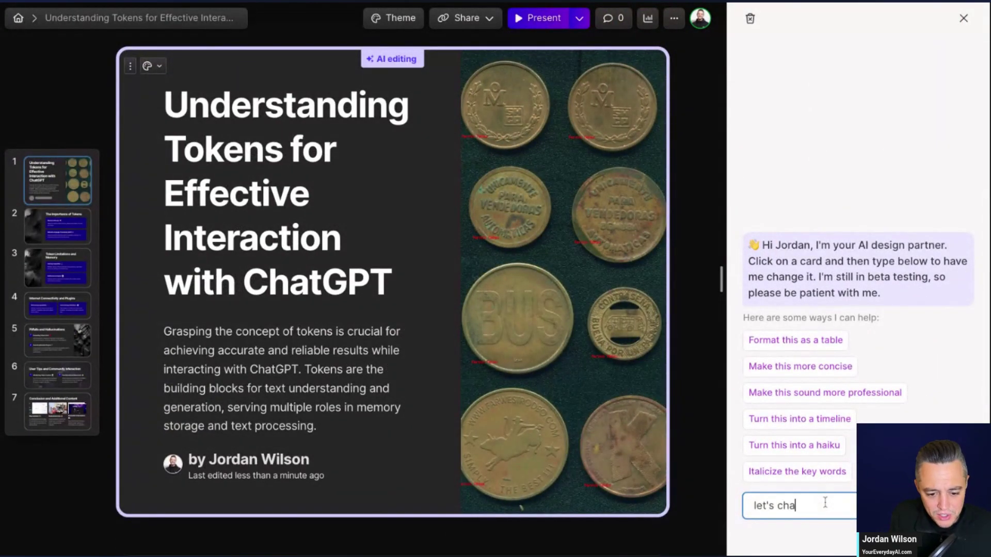
pyautogui.write('nge this layout')
pyautogui.press('Return')
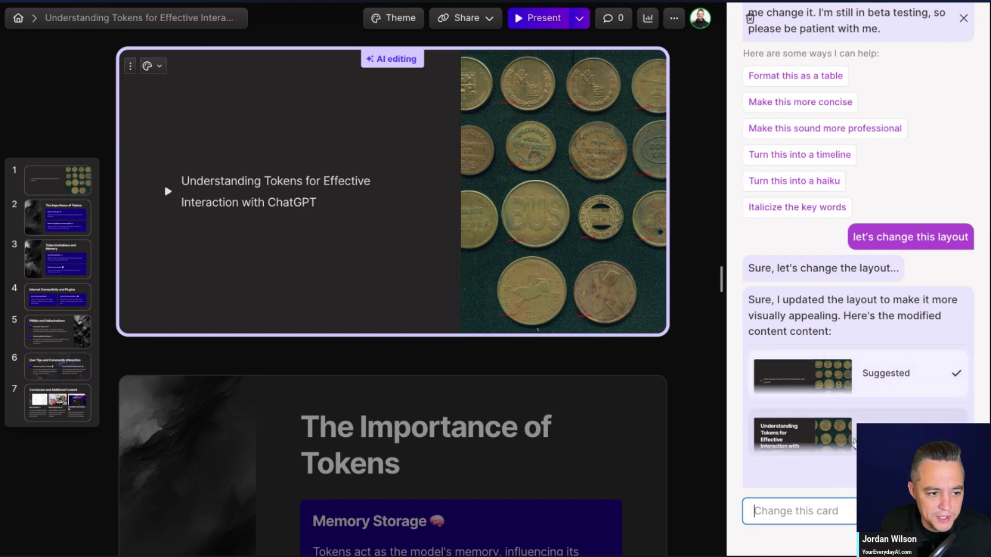
# Compare the title card's original and suggested layouts, ending on the suggested version.
pyautogui.click(898, 416)
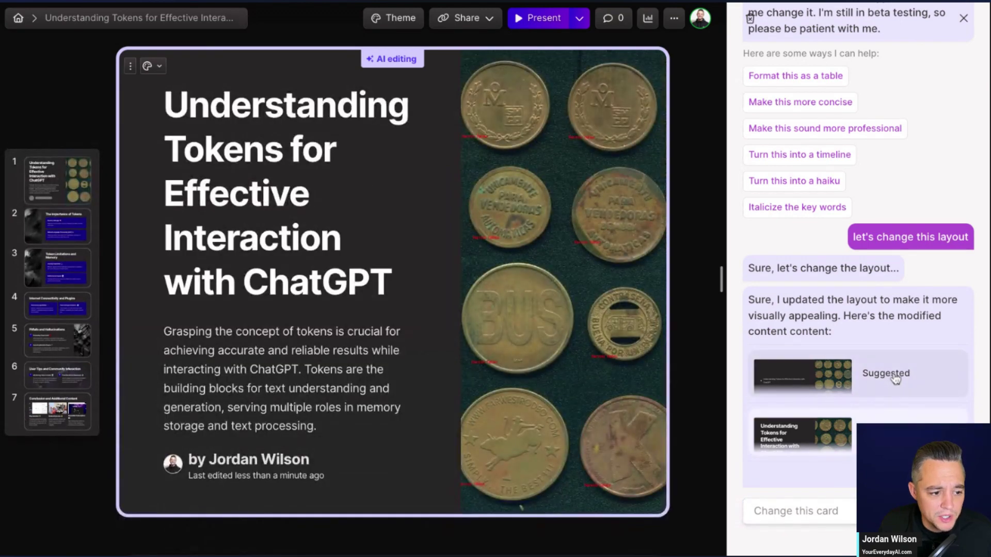
pyautogui.click(895, 380)
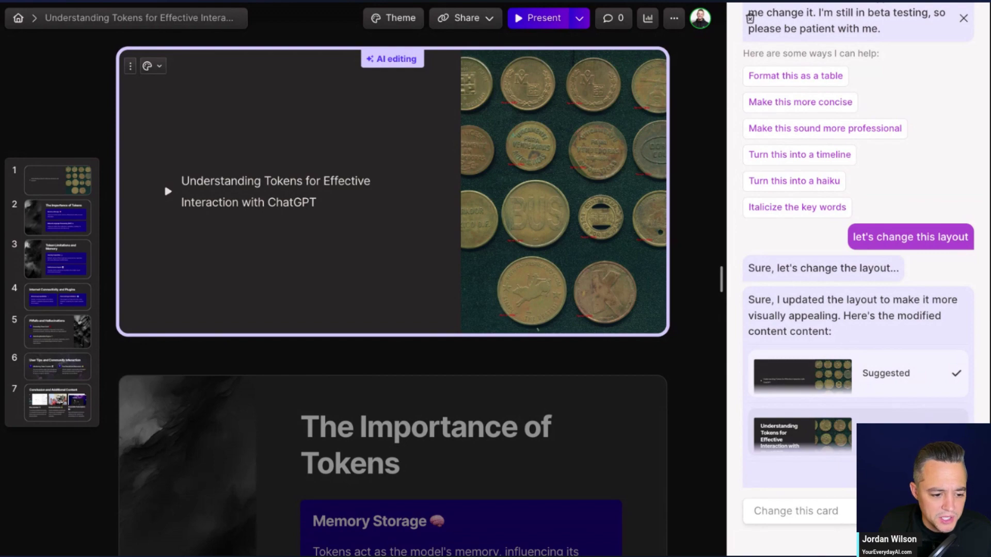
pyautogui.scroll(-4, 611, 424)
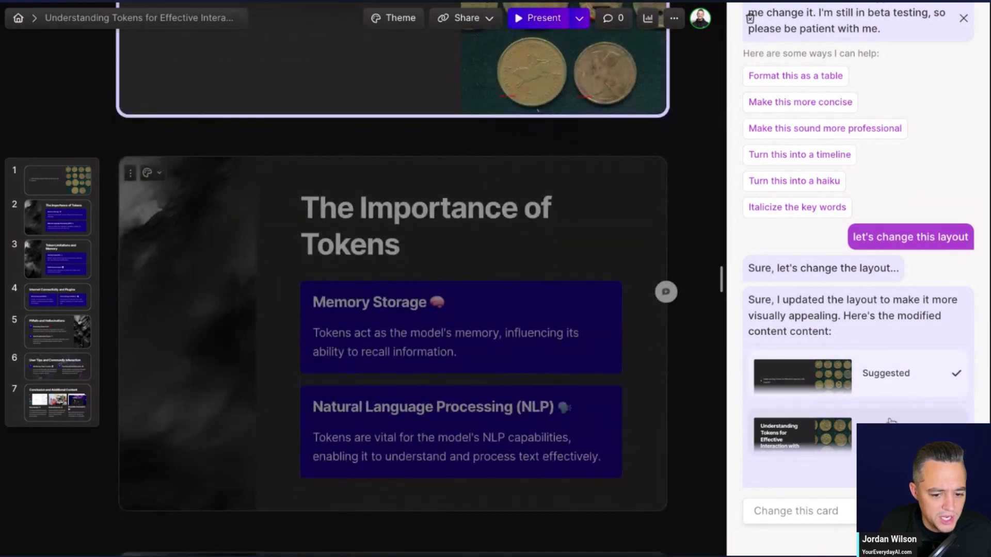
pyautogui.click(893, 420)
pyautogui.scroll(-5, 577, 398)
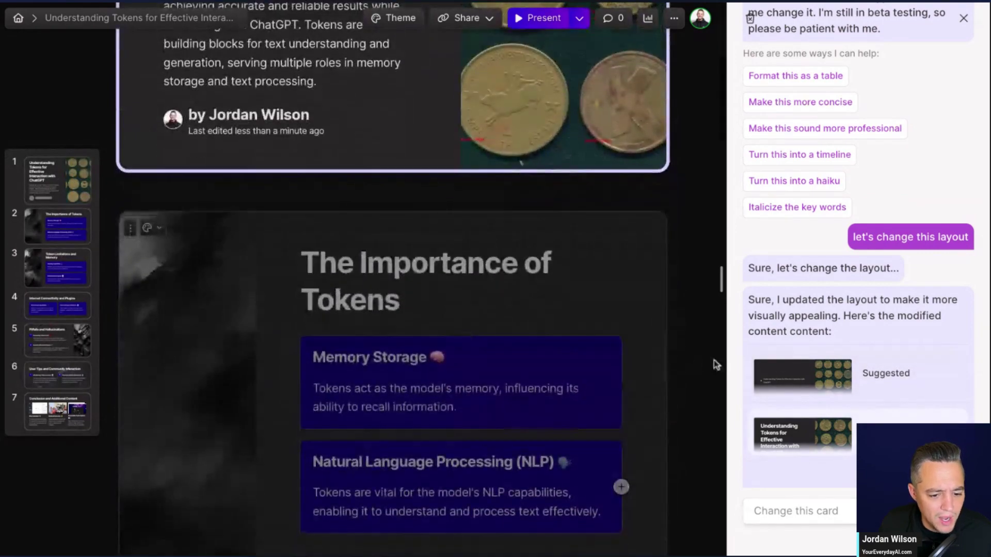
pyautogui.click(863, 366)
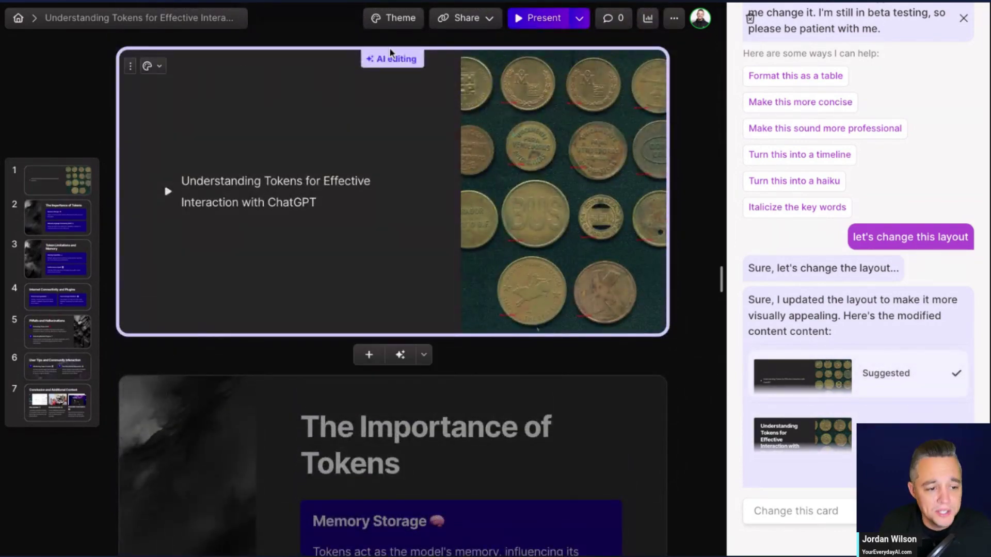
# Ask the AI design partner "let's change the look of this presenatation" for the "The Importance of Tokens" card.
pyautogui.click(500, 409)
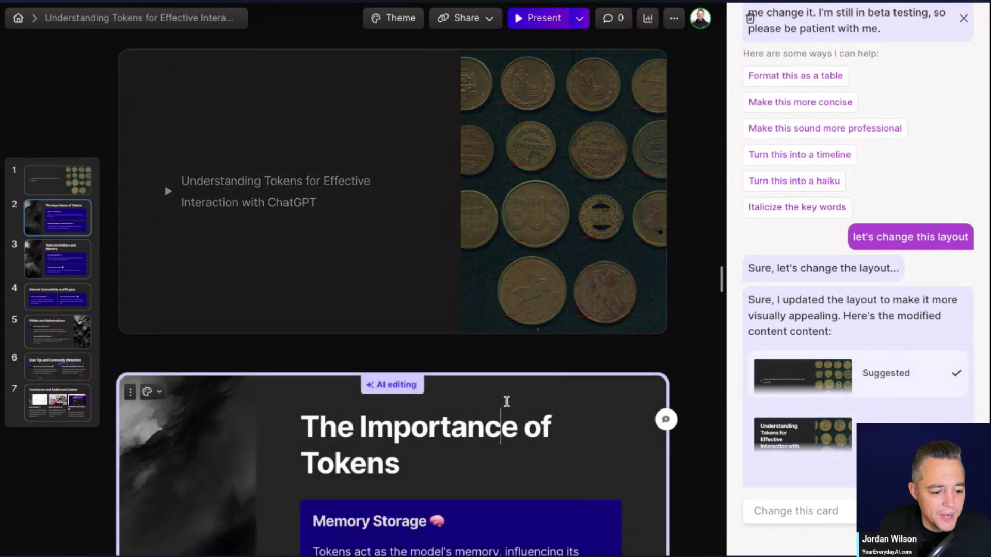
pyautogui.scroll(-3, 541, 375)
pyautogui.scroll(2, 659, 420)
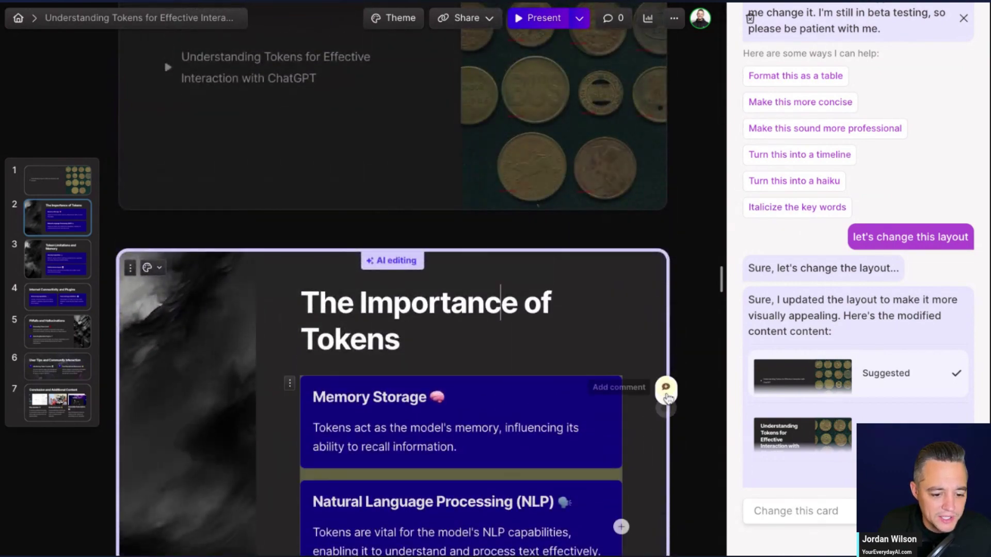
pyautogui.scroll(-3, 687, 366)
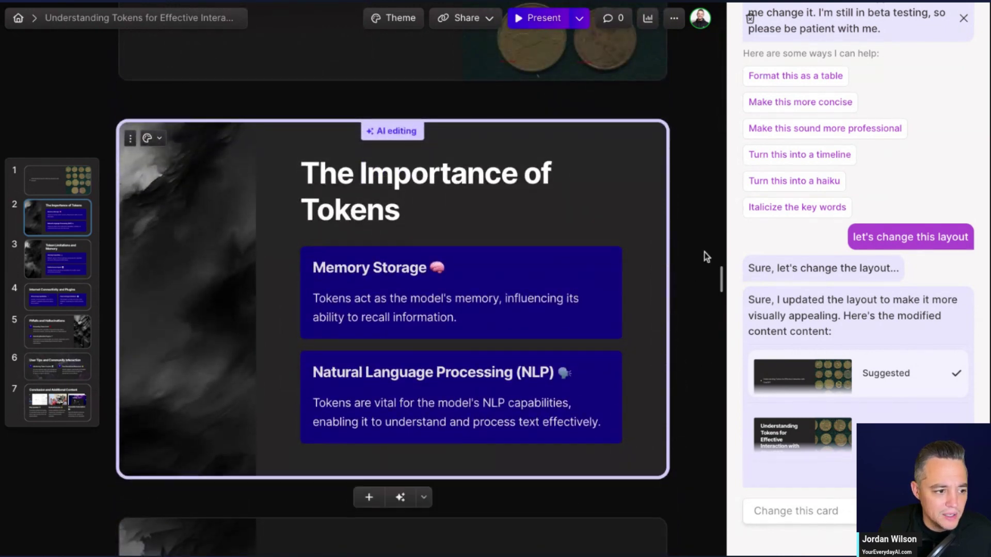
pyautogui.scroll(5, 696, 254)
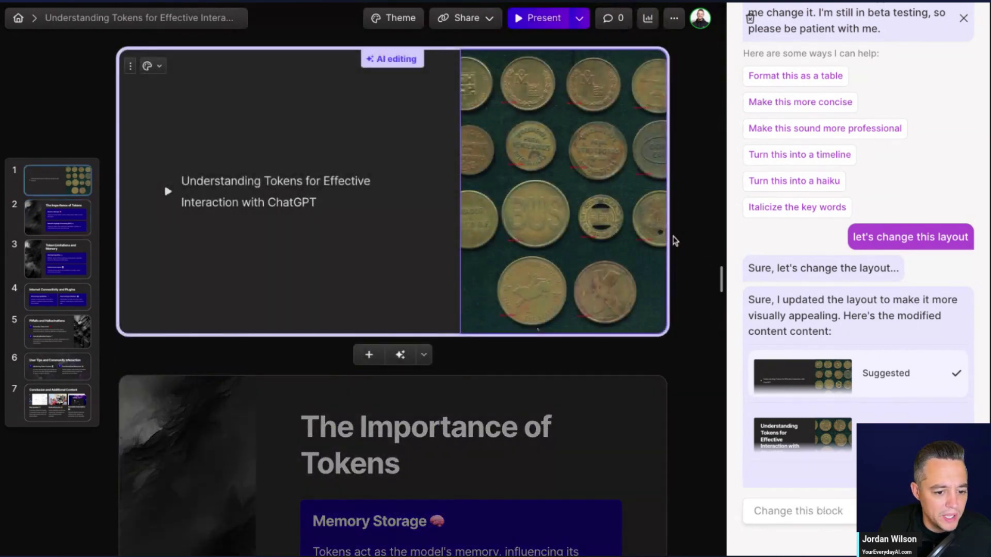
pyautogui.moveTo(302, 429); pyautogui.dragTo(621, 441)
pyautogui.scroll(-3, 653, 448)
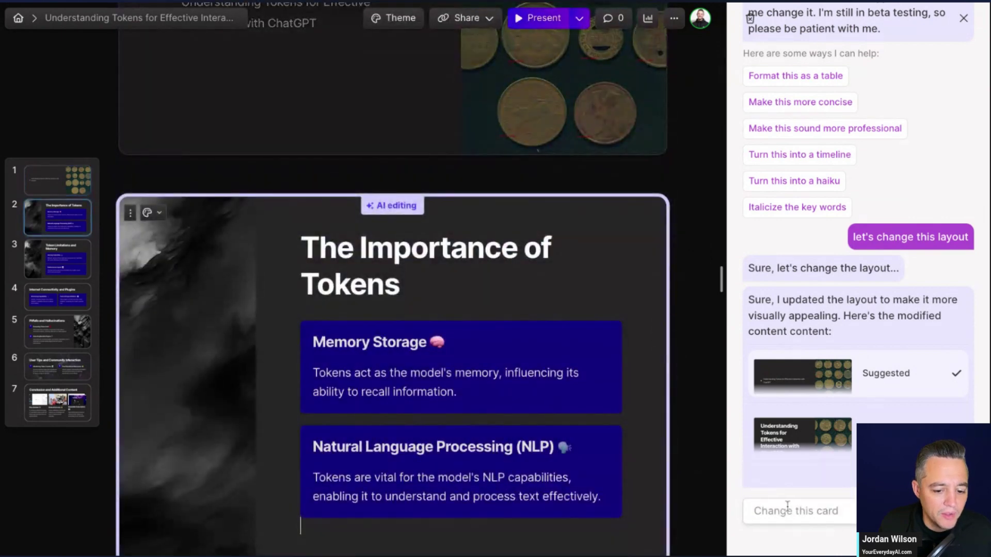
pyautogui.click(788, 506)
pyautogui.write("let's change the look")
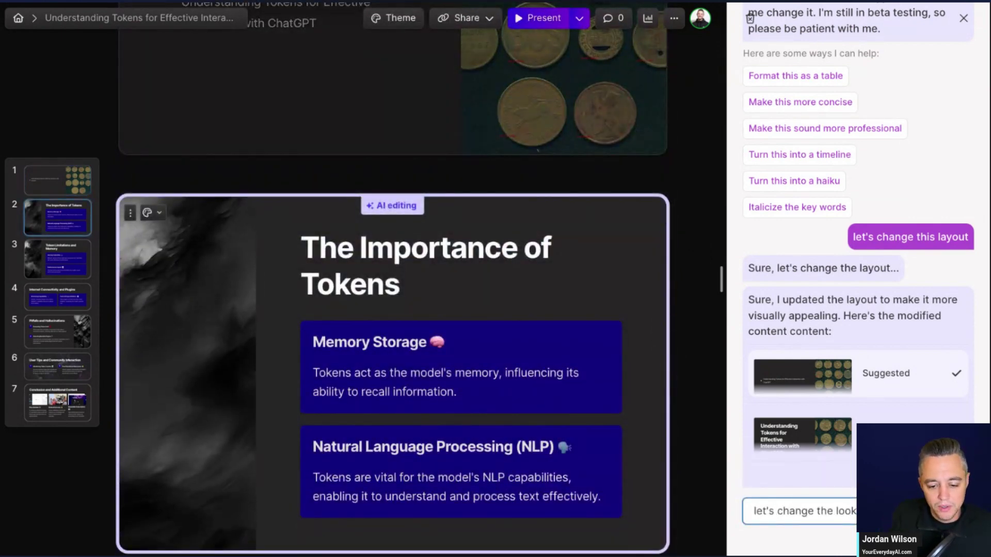
pyautogui.write(' of this')
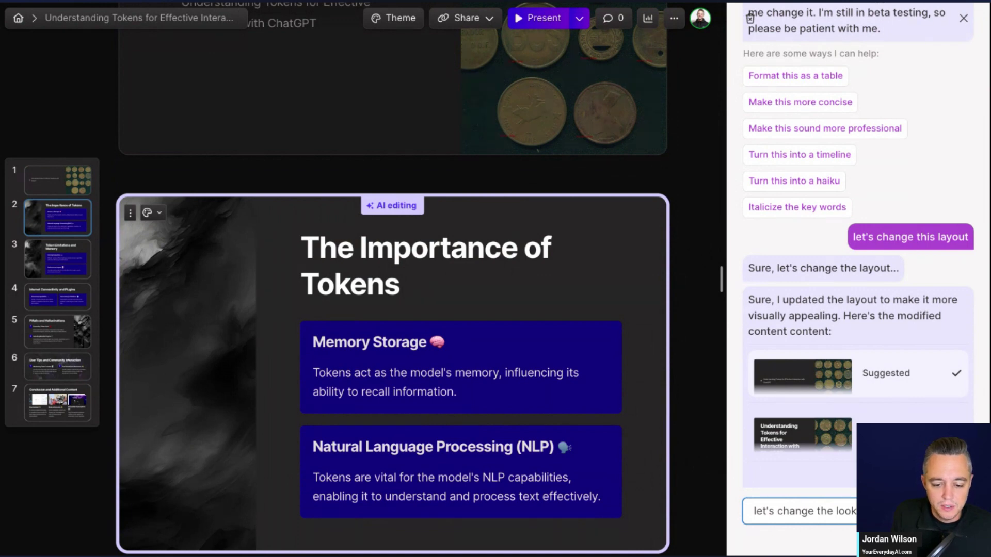
pyautogui.write(' presenatat')
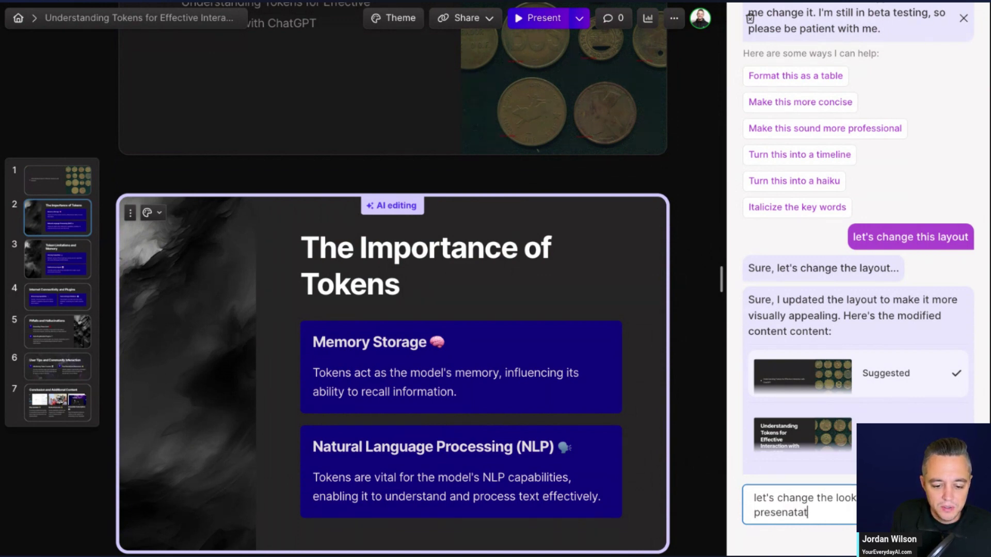
pyautogui.write('ion')
pyautogui.press('Return')
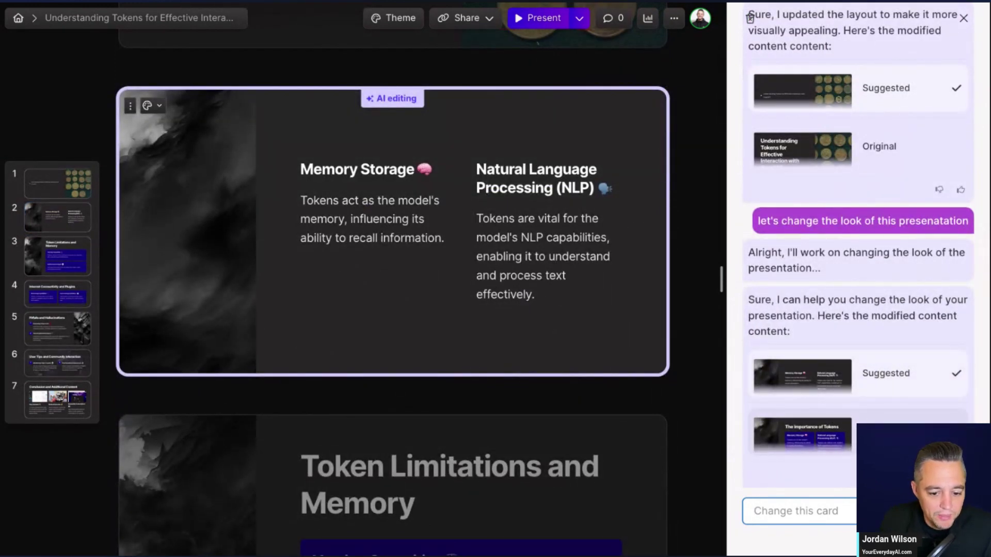
# Ask the AI design partner to "format this as a table" for the Memory Storage and NLP card, keeping the suggested version.
pyautogui.scroll(-1, 585, 480)
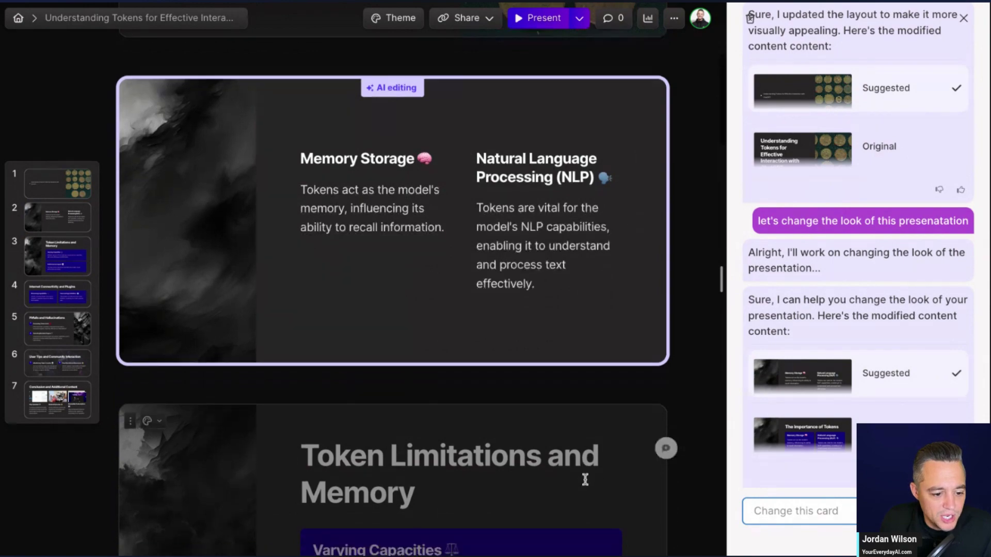
pyautogui.scroll(-5, 586, 480)
pyautogui.scroll(3, 619, 420)
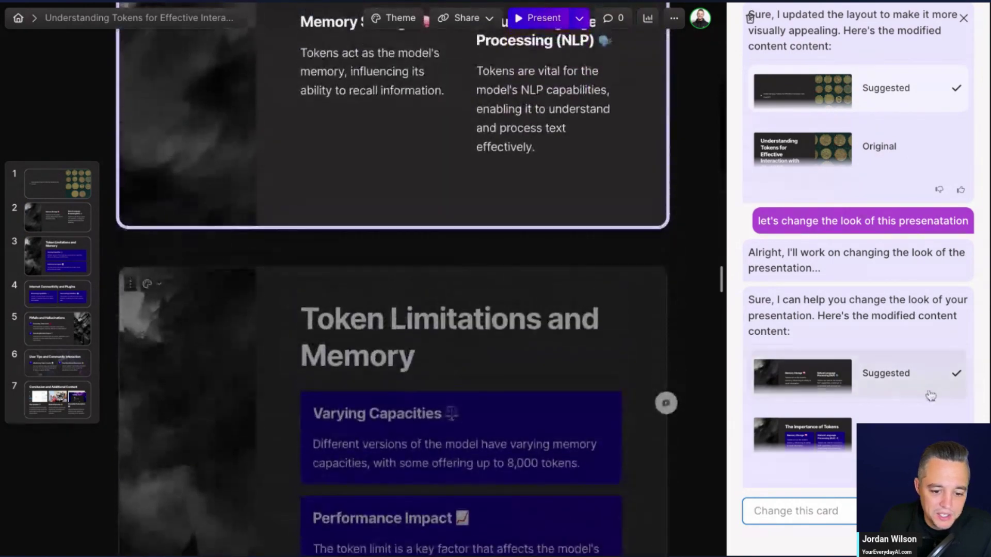
pyautogui.scroll(5, 517, 320)
pyautogui.scroll(1, 513, 316)
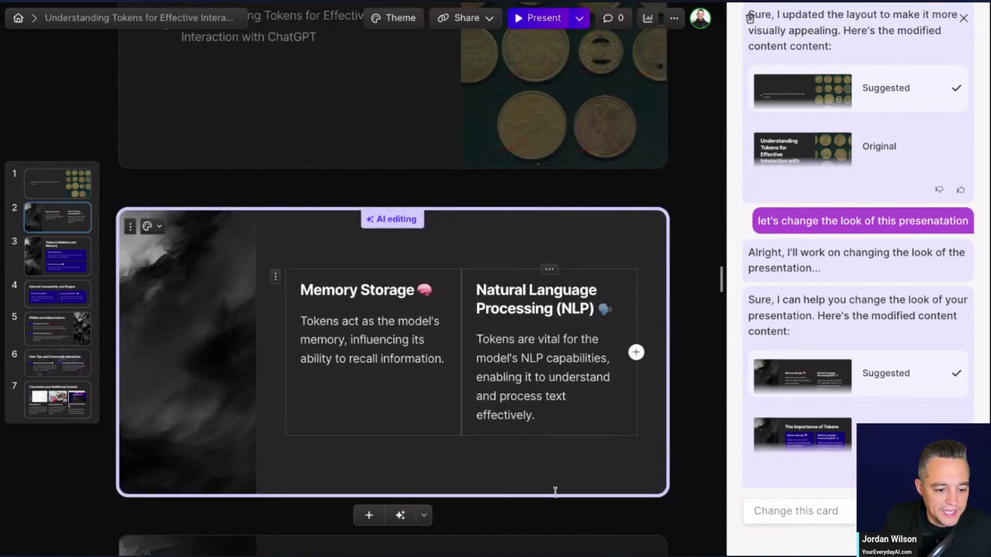
pyautogui.click(304, 433)
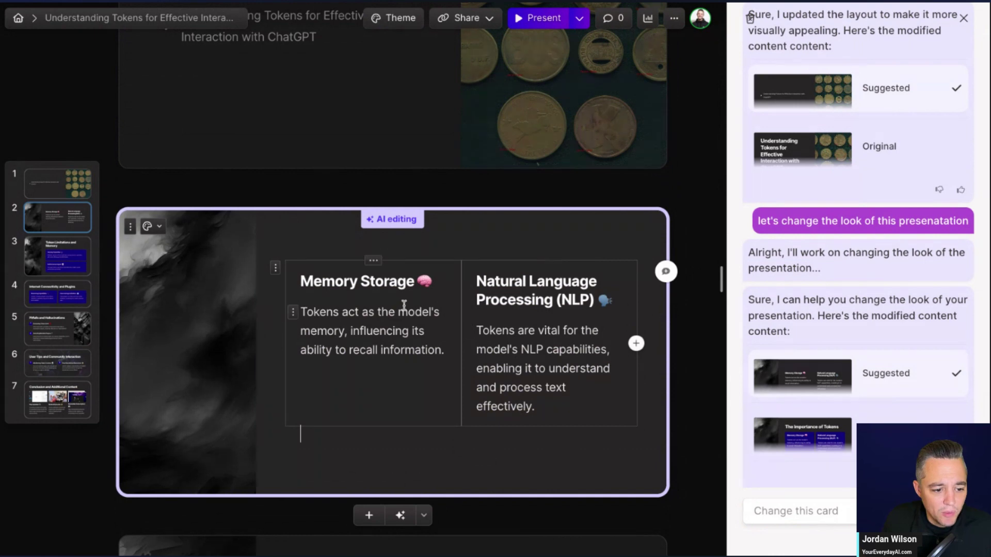
pyautogui.click(832, 517)
pyautogui.write('format this as a table')
pyautogui.press('Return')
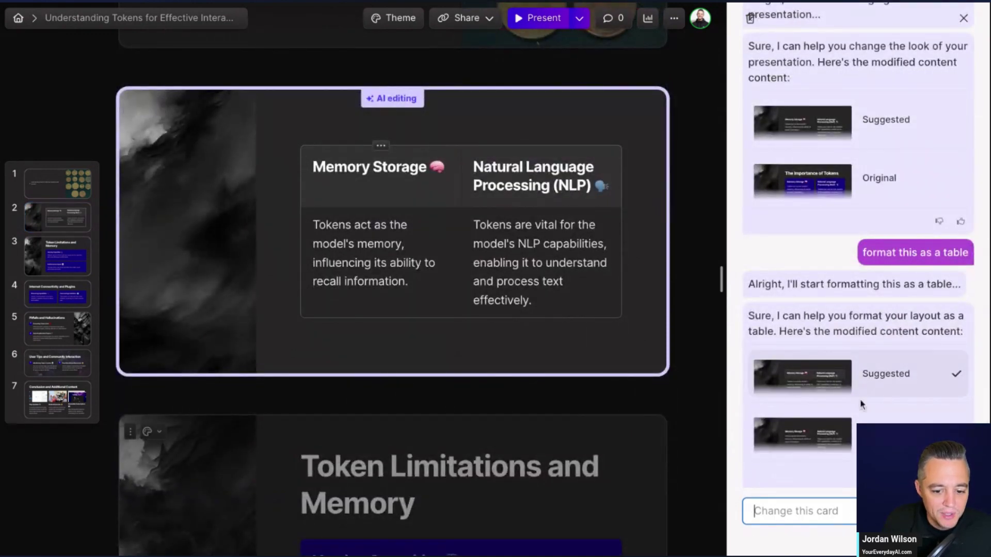
pyautogui.click(886, 390)
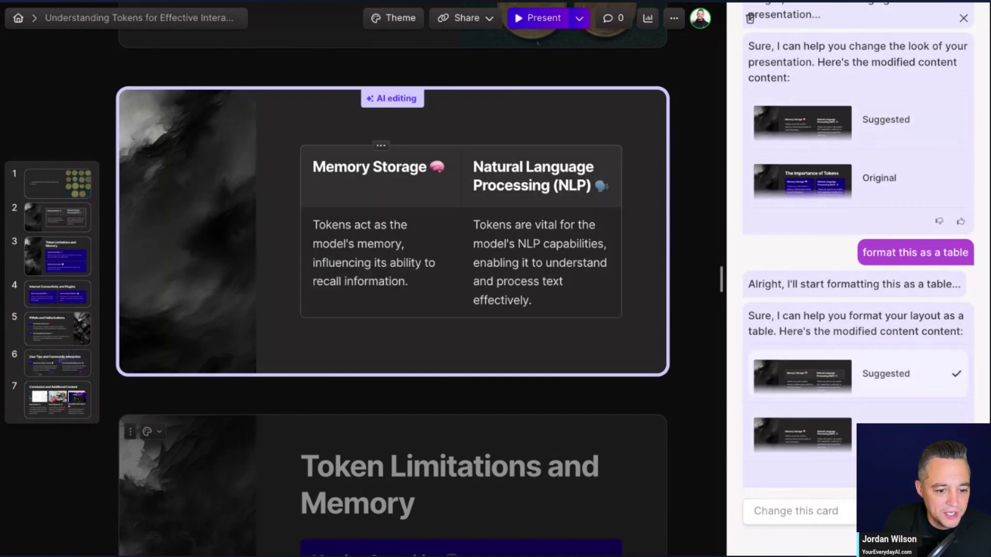
pyautogui.click(890, 385)
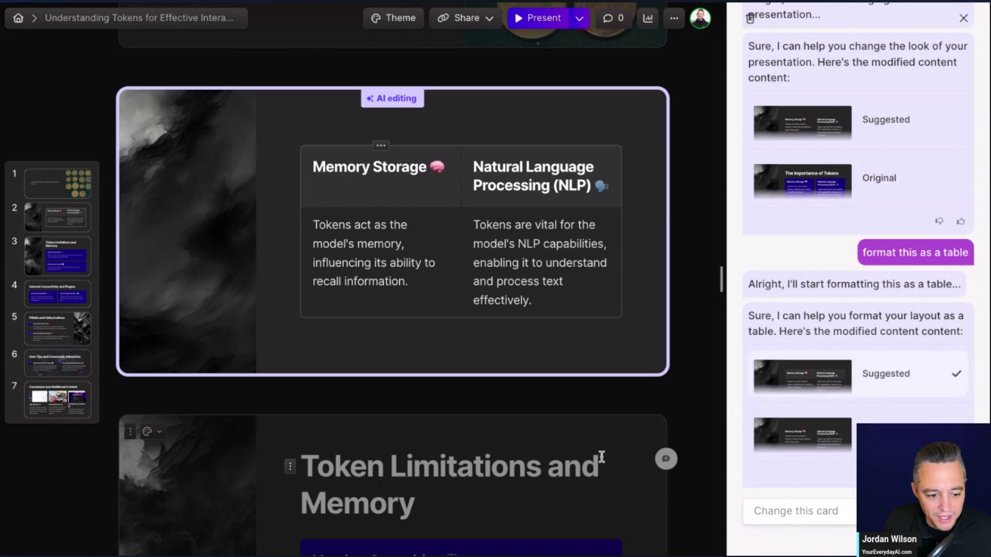
# Ask "let's make the headline smaller and add a third bullet point below it." for the "Token Limitations and Memory" card, keeping the suggested version.
pyautogui.scroll(-7, 597, 515)
pyautogui.click(549, 313)
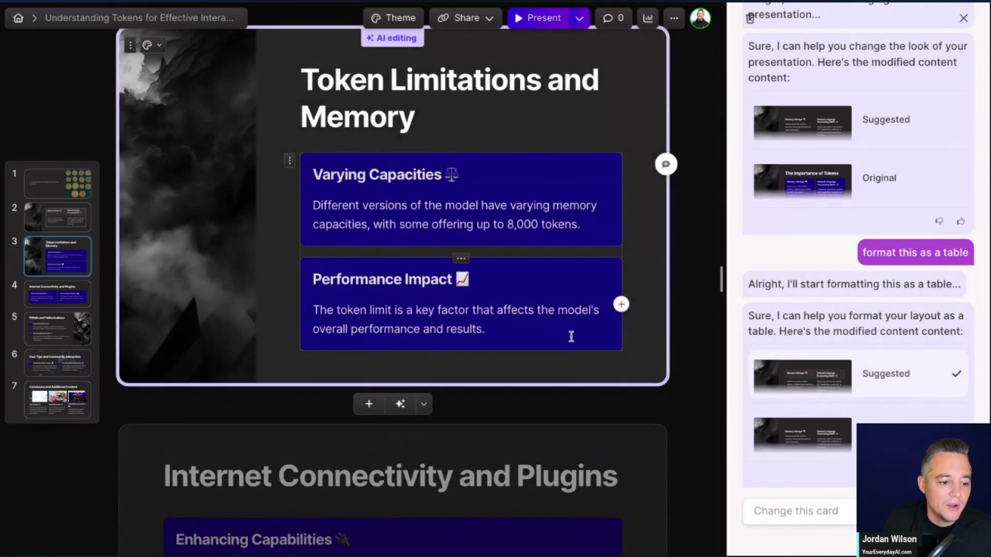
pyautogui.scroll(1, 569, 350)
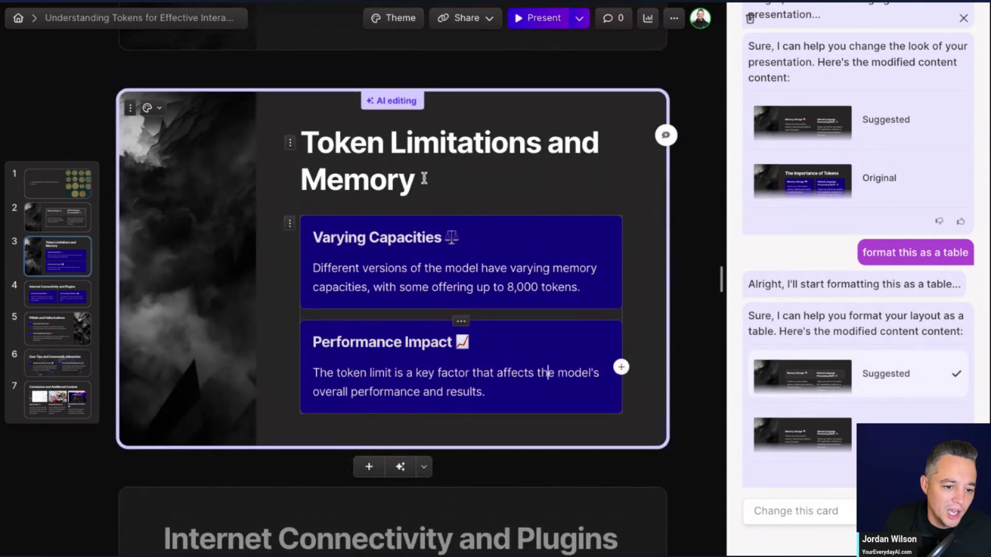
pyautogui.click(799, 510)
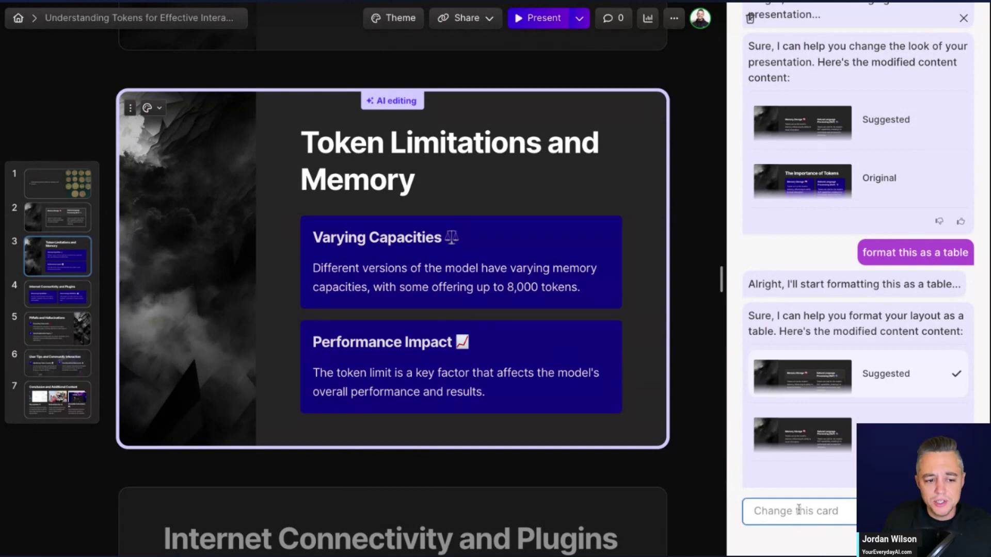
pyautogui.write('I')
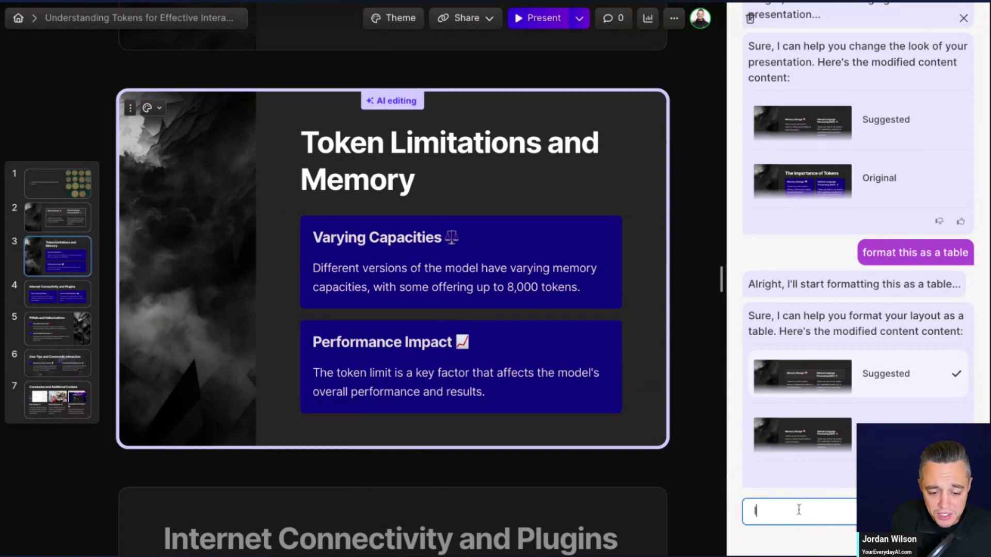
pyautogui.write("et's make th")
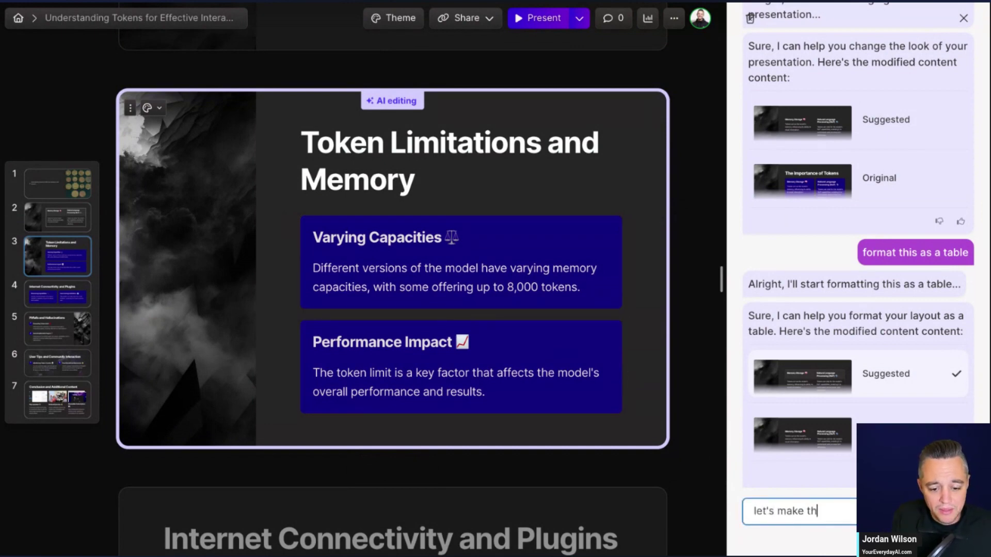
pyautogui.write('e headli')
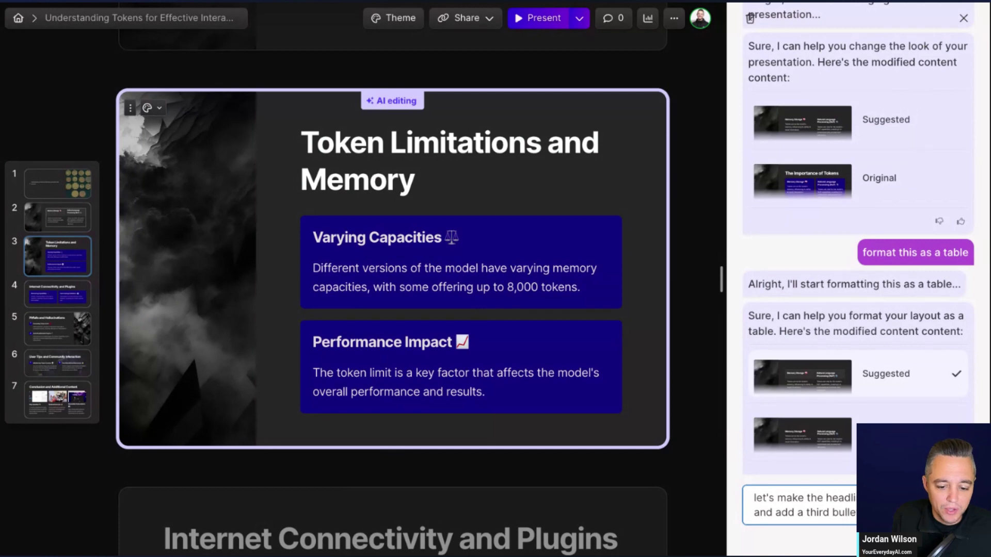
pyautogui.write(' a below it.')
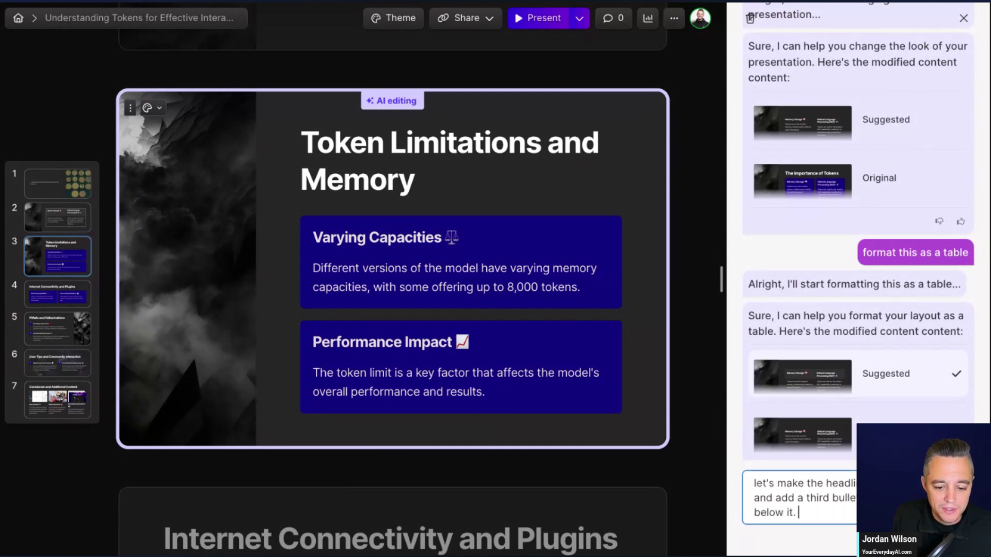
pyautogui.press('Return')
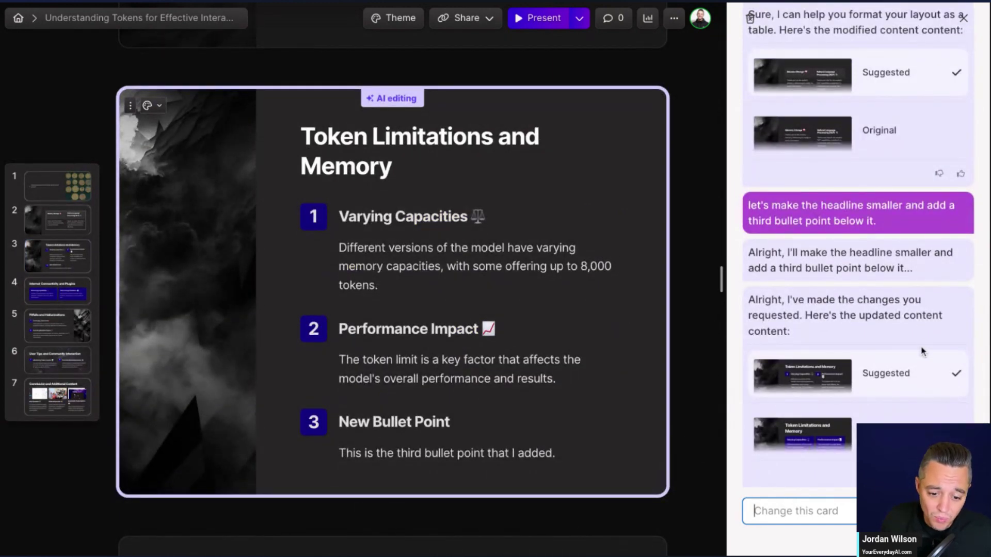
pyautogui.click(884, 419)
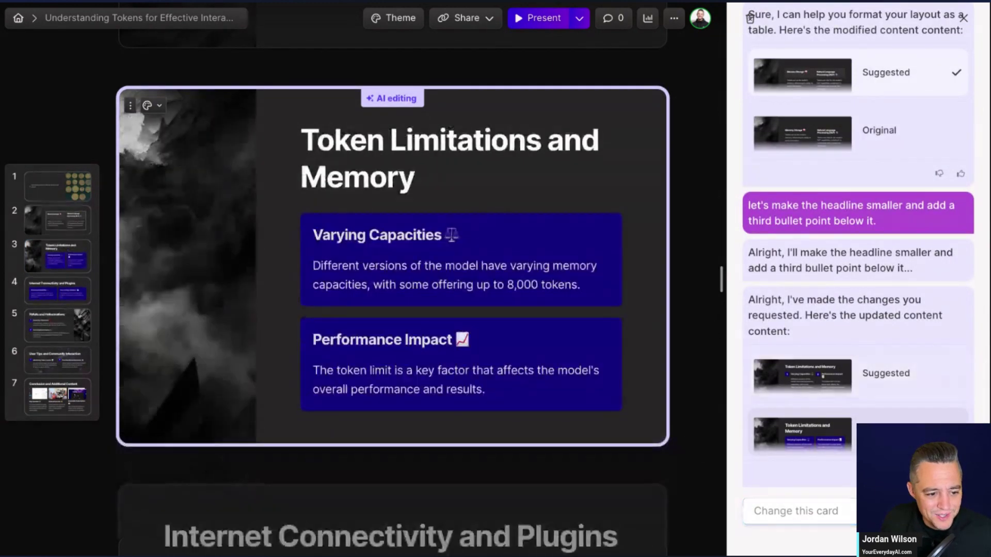
pyautogui.click(887, 389)
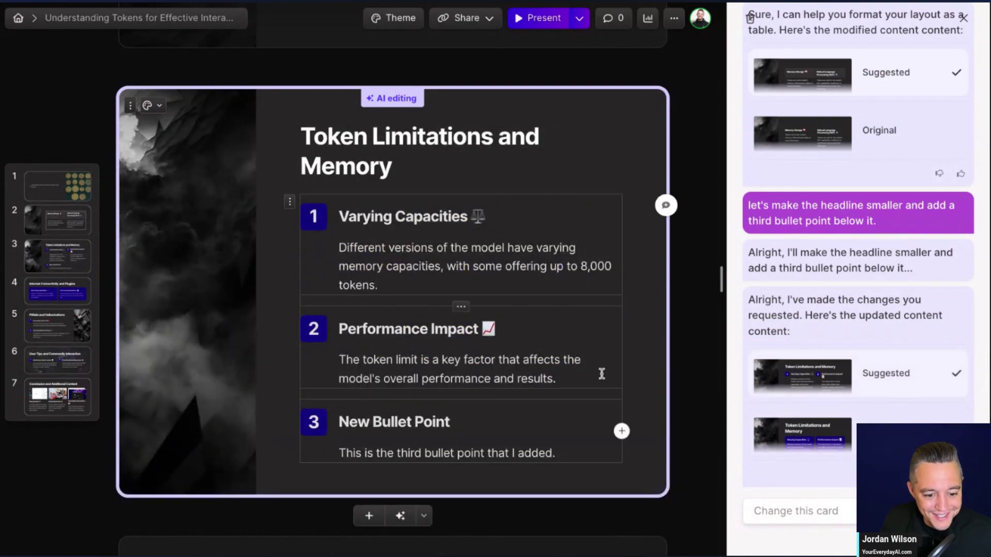
# Ask the AI design partner "let's change the box color from blue to purple" for the "Internet Connectivity and Plugins" card.
pyautogui.scroll(-7, 600, 374)
pyautogui.click(615, 487)
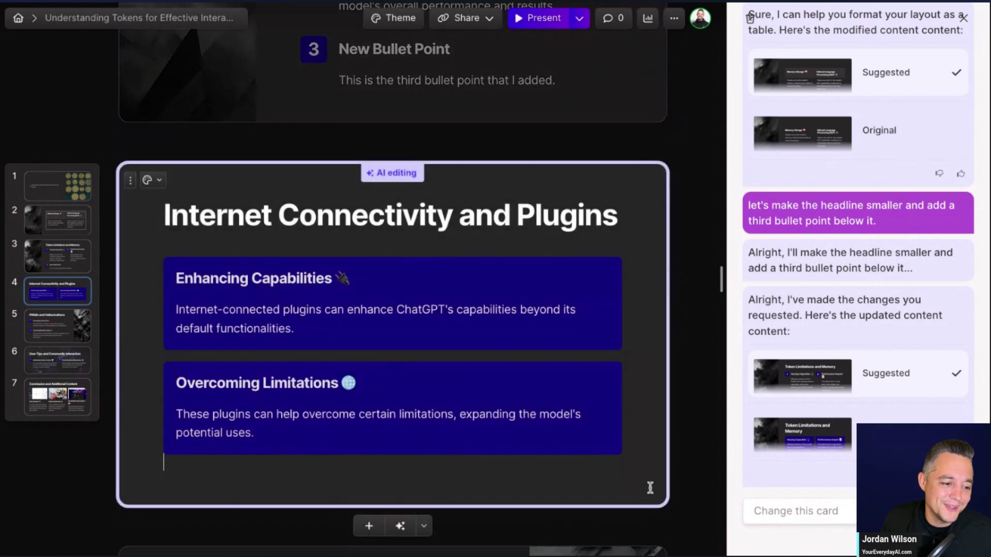
pyautogui.click(818, 515)
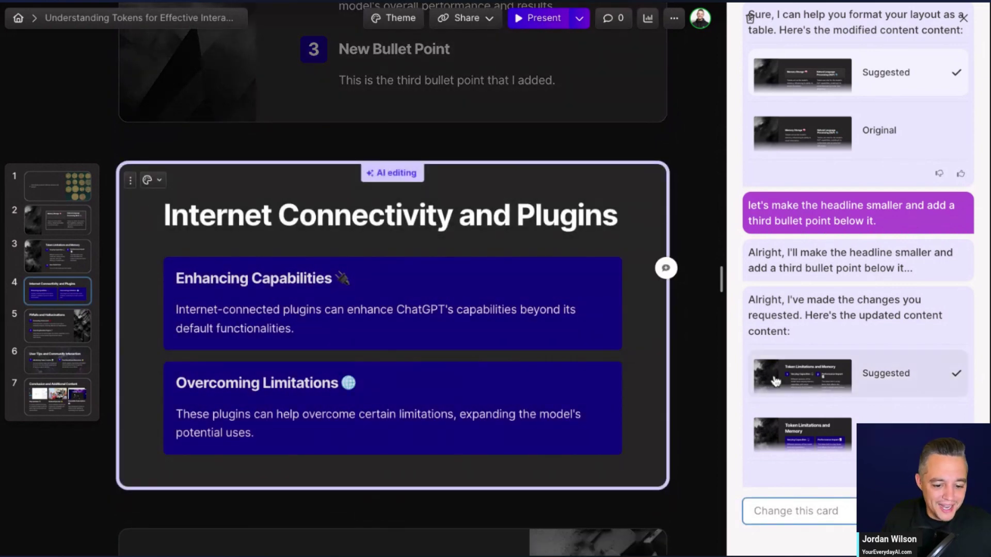
pyautogui.write("let's change the ")
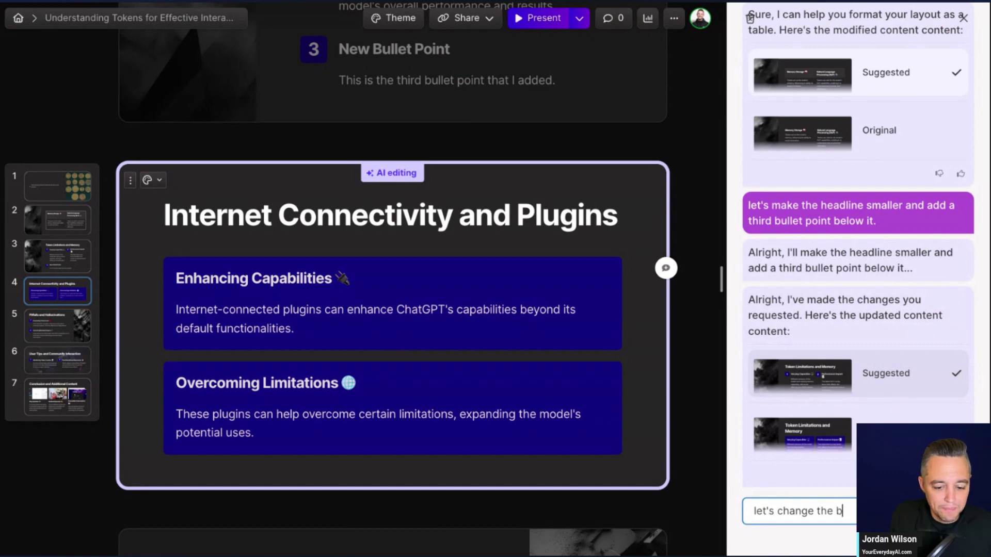
pyautogui.write('box')
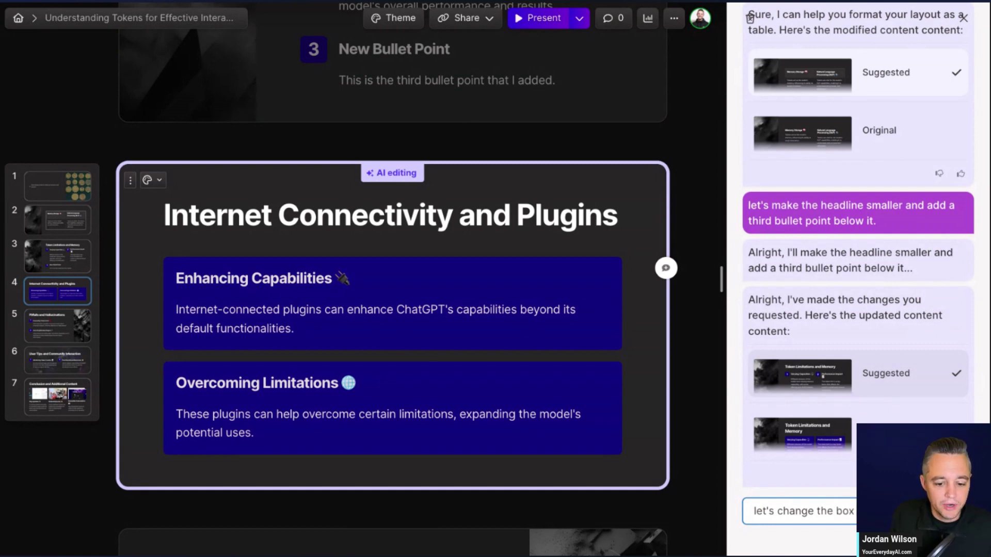
pyautogui.write(' color from blue to purpose')
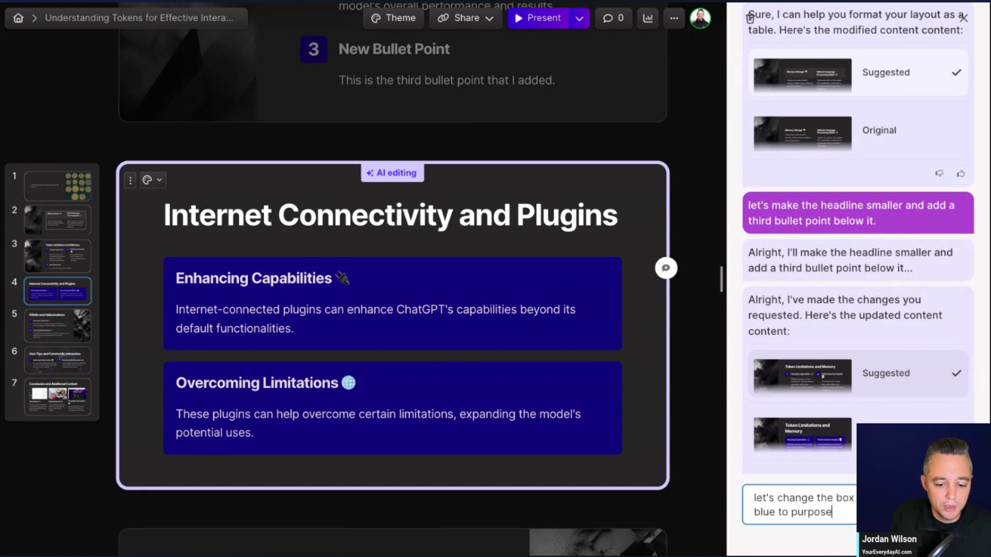
pyautogui.write('le')
pyautogui.press('Return')
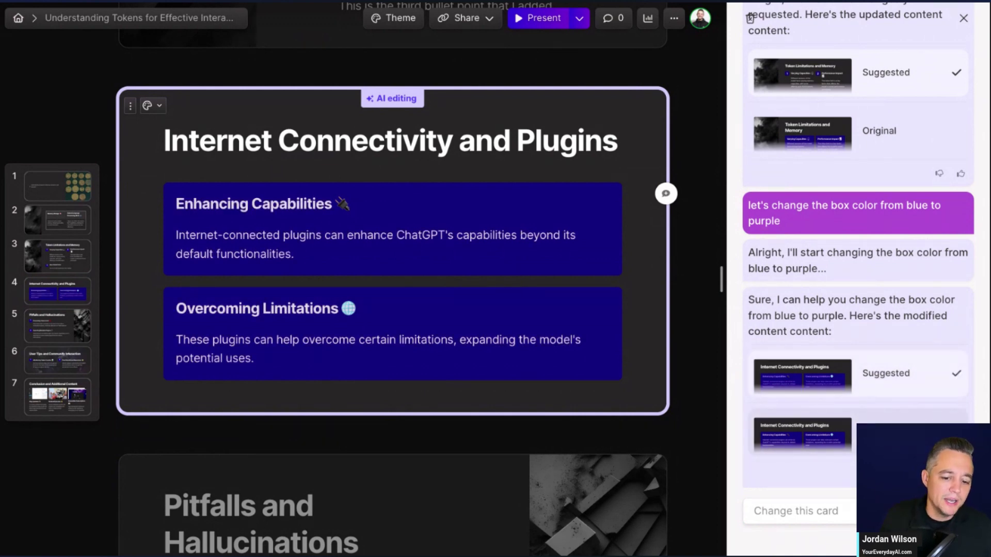
# Try asking the AI design partner "let's change the background box color from blue to purple and make the font" for the "Internet Connectivity and Plugins" card.
pyautogui.click(850, 511)
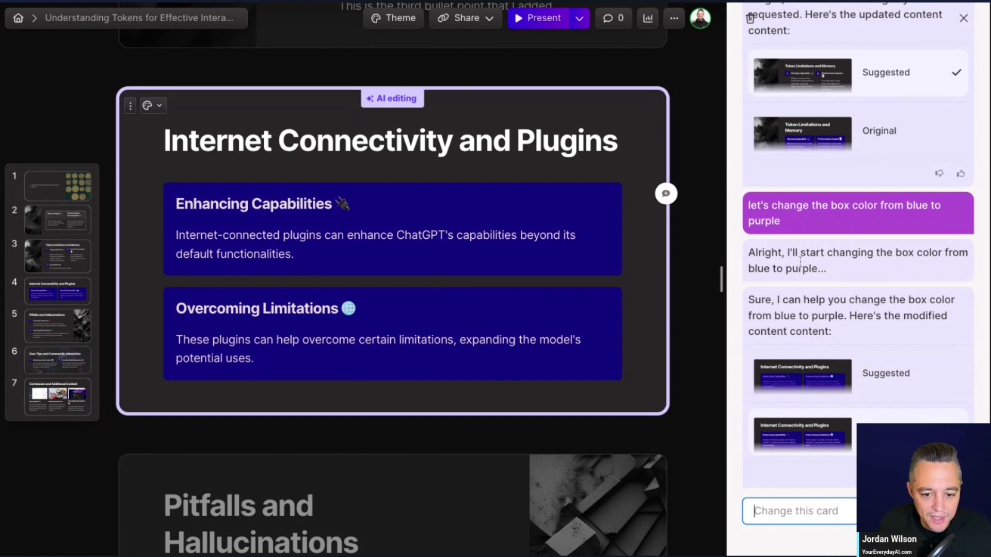
pyautogui.tripleClick(749, 206)
pyautogui.hotkey('ctrl', 'c')
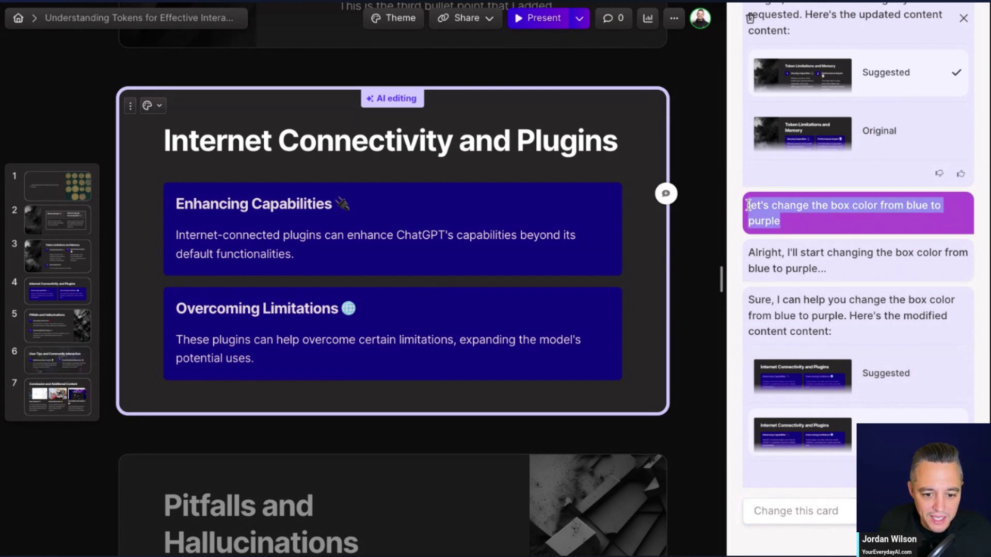
pyautogui.click(759, 511)
pyautogui.hotkey('ctrl', 'v')
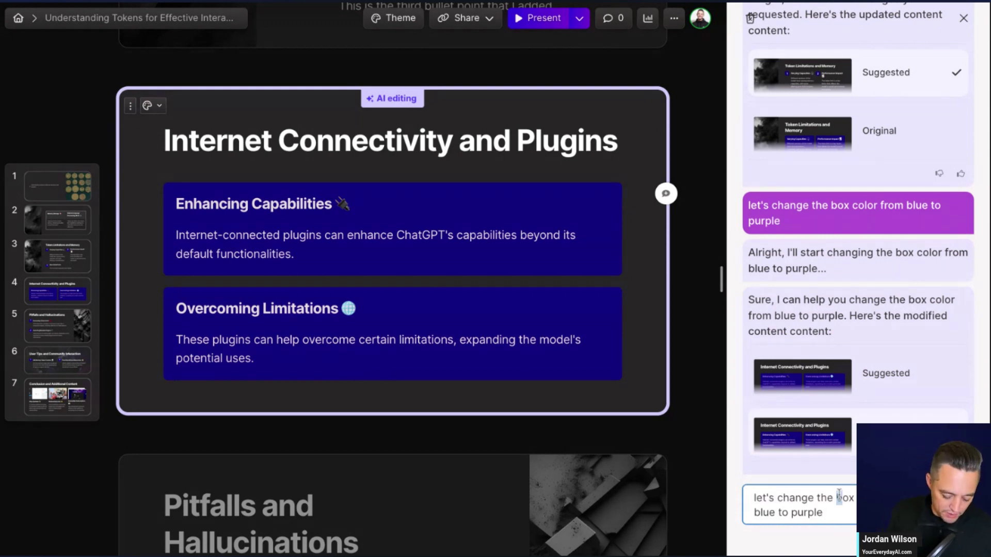
pyautogui.write('bac')
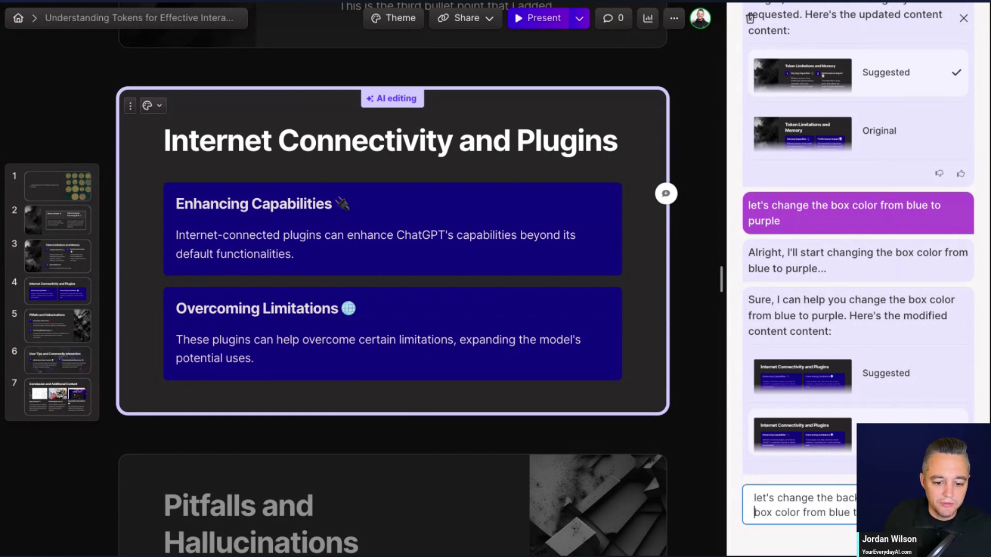
pyautogui.write('k  and keep ')
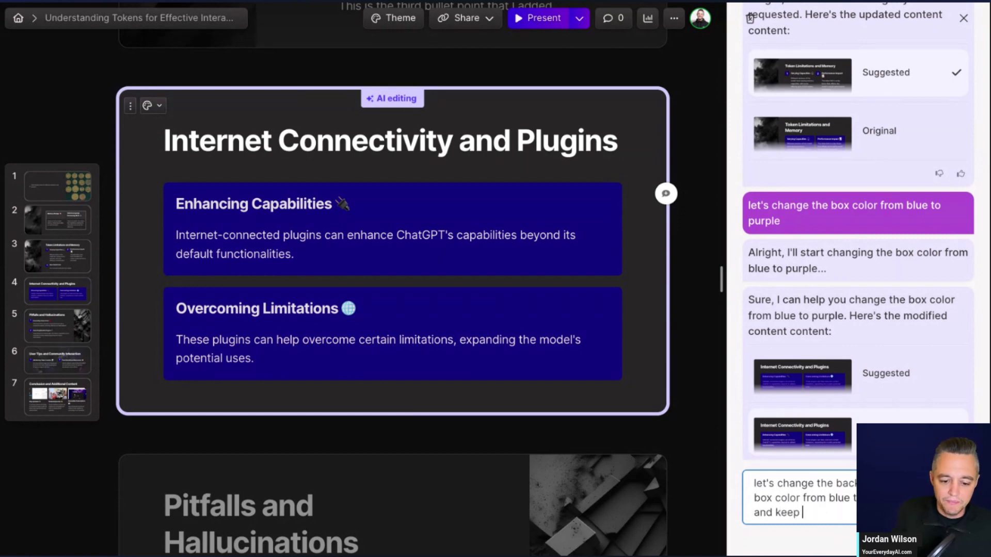
pyautogui.write('the make the font')
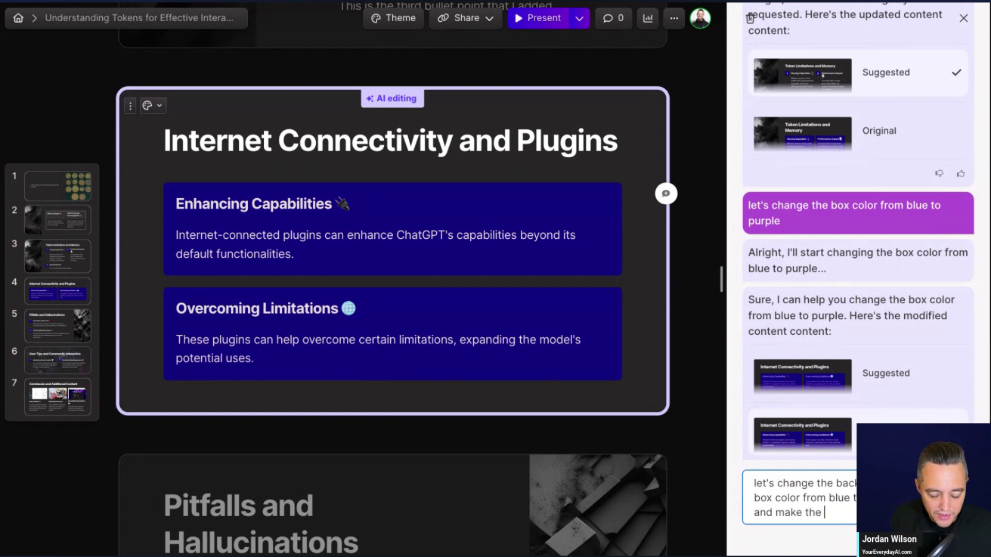
pyautogui.press('Return')
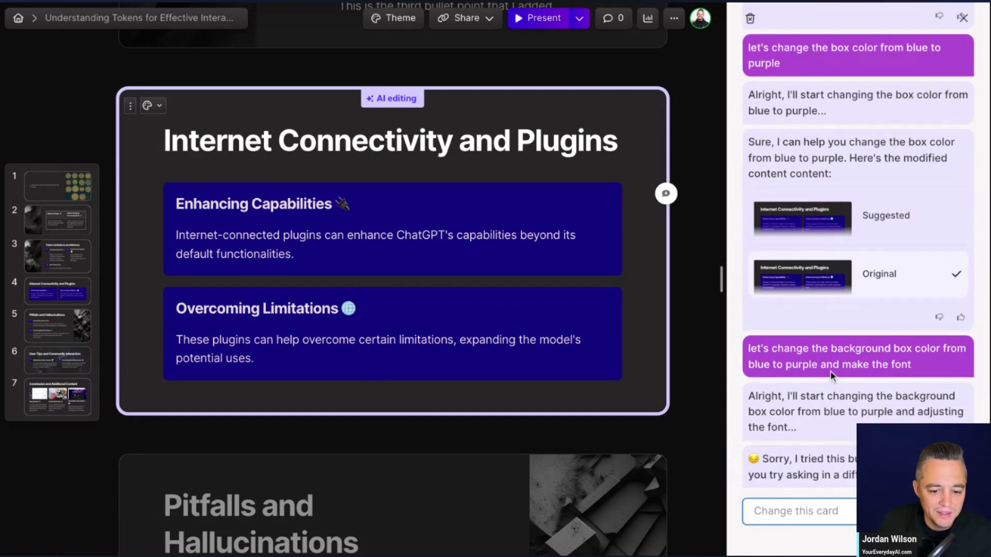
# Ask the AI design partner "let's make the font white" for the "Internet Connectivity and Plugins" card, keeping the suggested version.
pyautogui.write("let's make the font white")
pyautogui.press('Return')
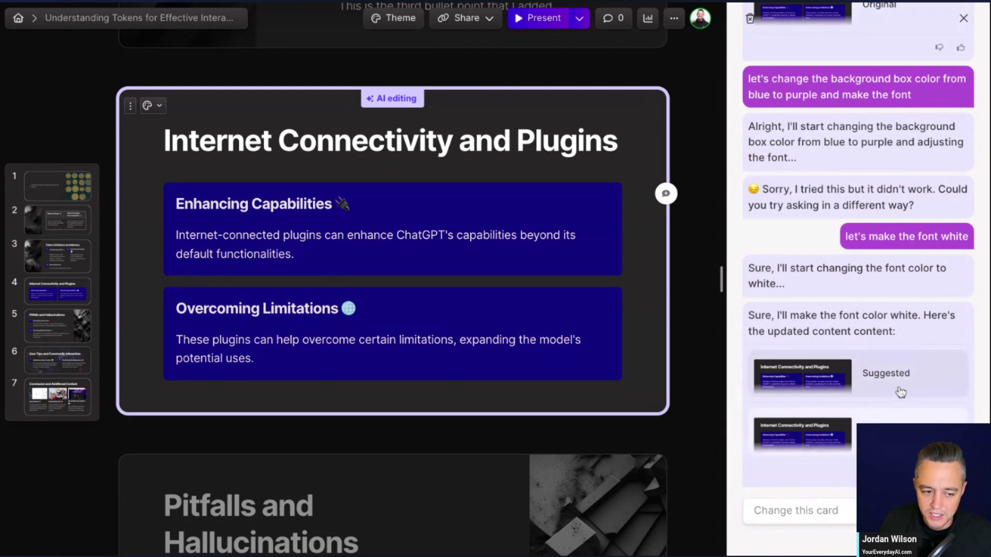
# Ask the AI design partner to "make a third bullet point" on the "Pitfalls and Hallucinations" card.
pyautogui.click(807, 510)
pyautogui.scroll(-8, 667, 431)
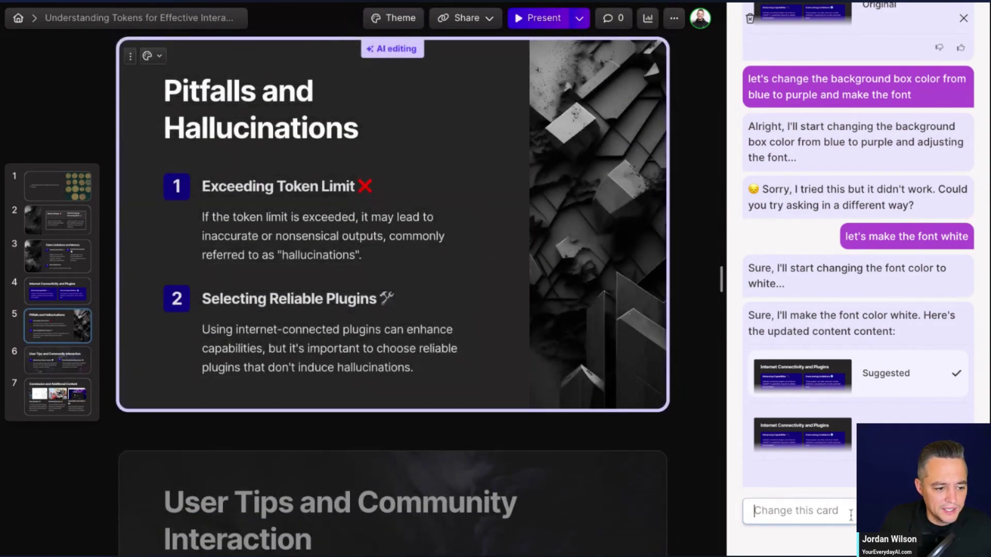
pyautogui.write('make a third ')
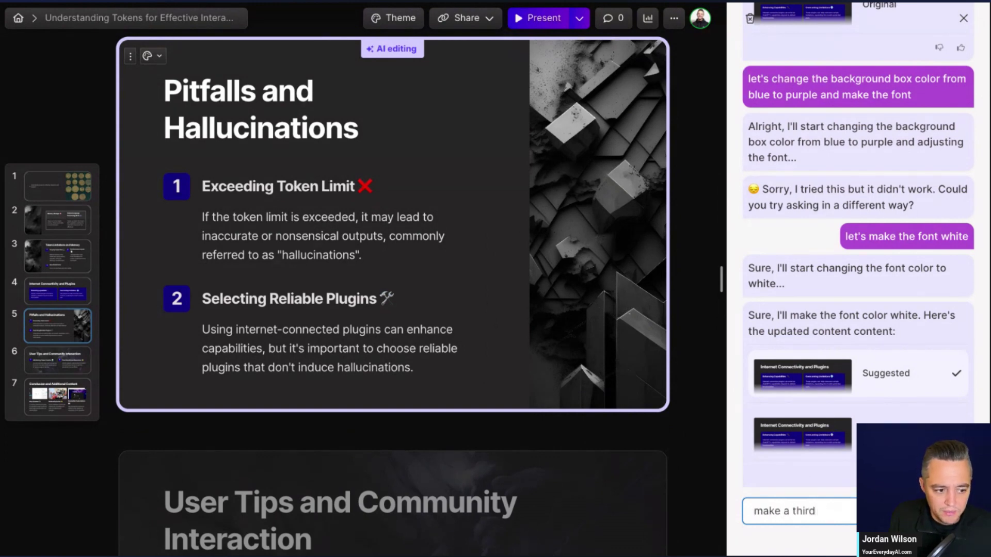
pyautogui.write('bullet point')
pyautogui.press('Return')
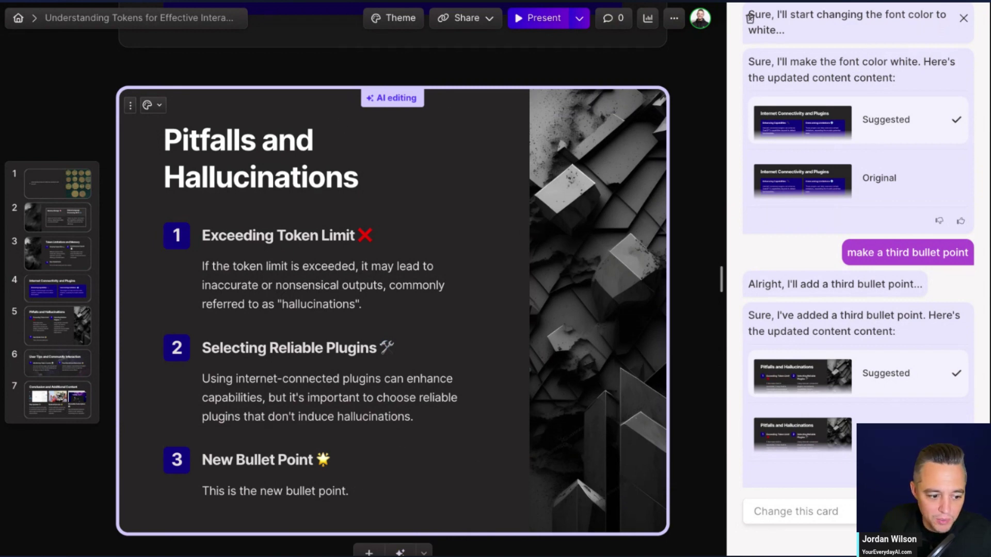
# Replace the third bullet's description on the "Pitfalls and Hallucinations" card with a "Generate images with AI" block.
pyautogui.tripleClick(320, 491)
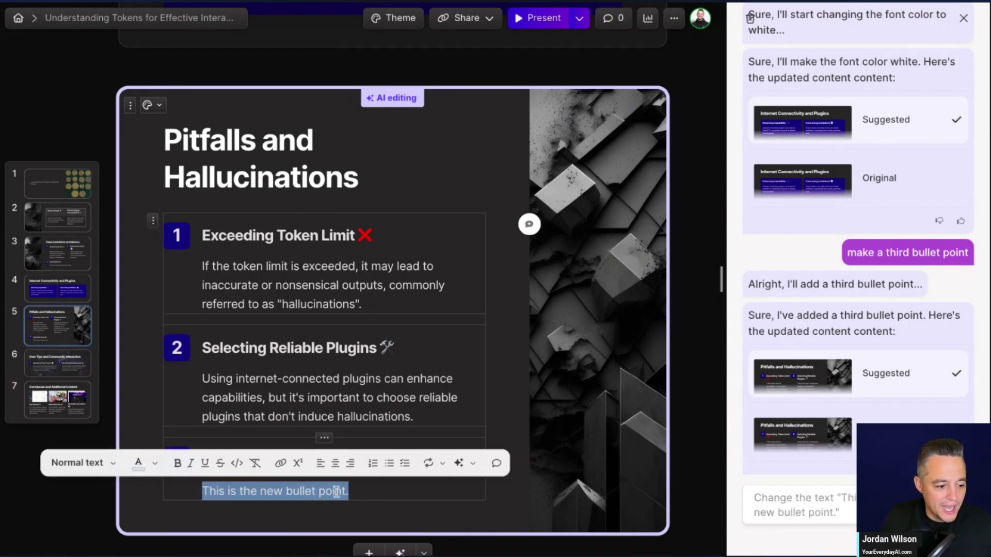
pyautogui.press('BackSpace')
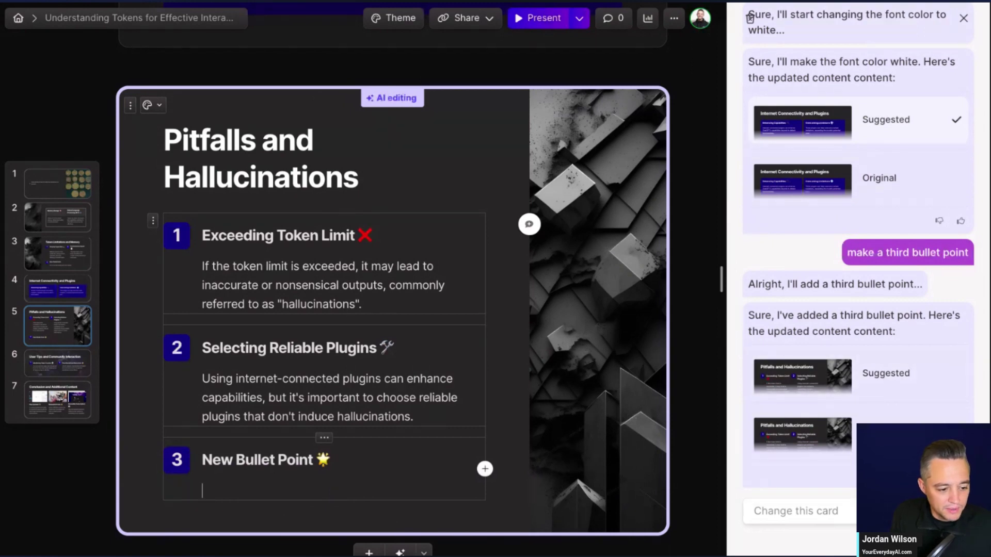
pyautogui.write('/')
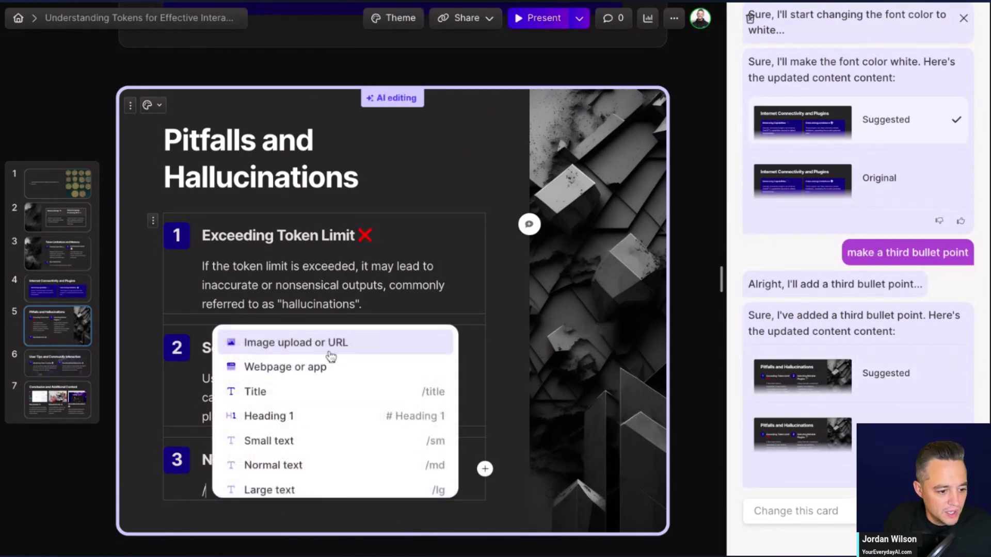
pyautogui.scroll(-5, 366, 368)
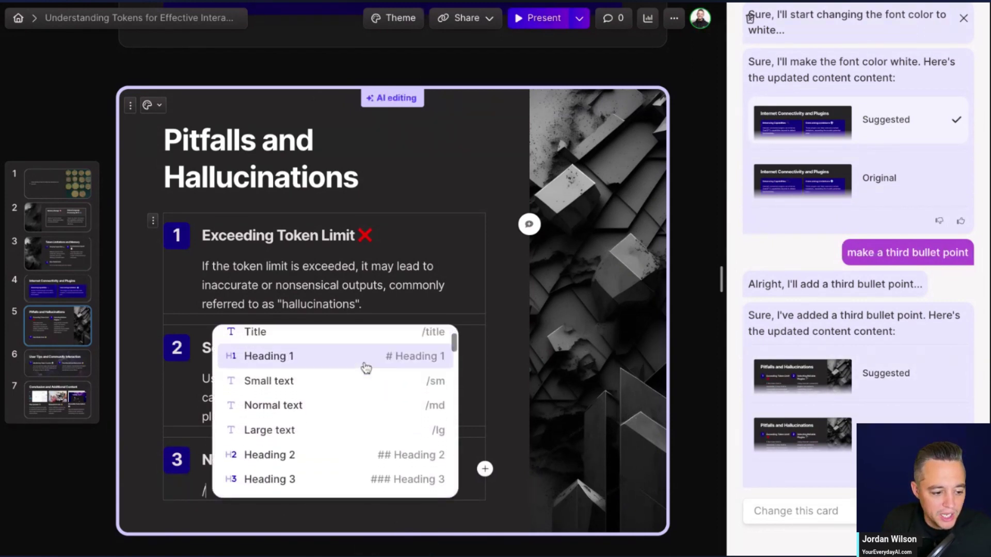
pyautogui.scroll(-5, 367, 370)
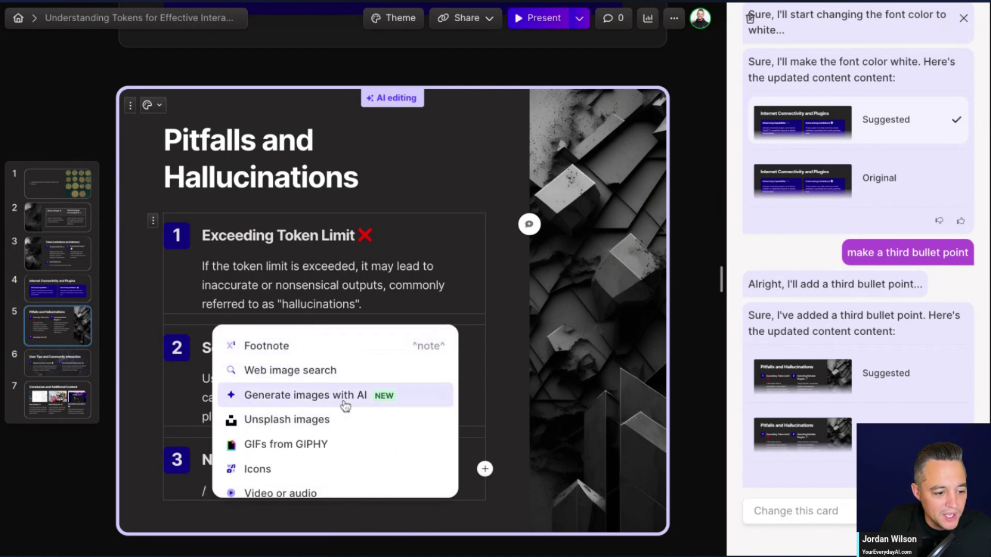
pyautogui.scroll(-3, 367, 397)
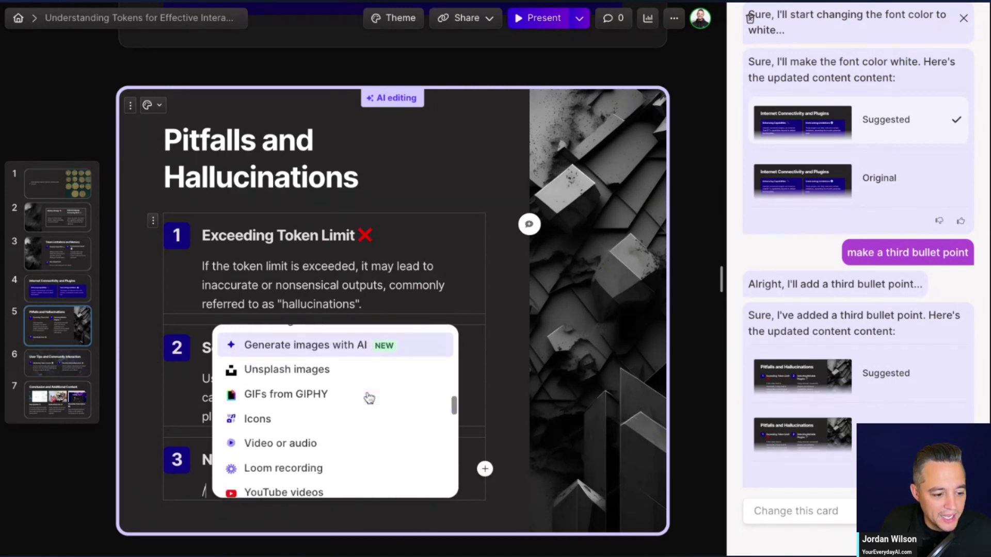
pyautogui.scroll(2, 367, 398)
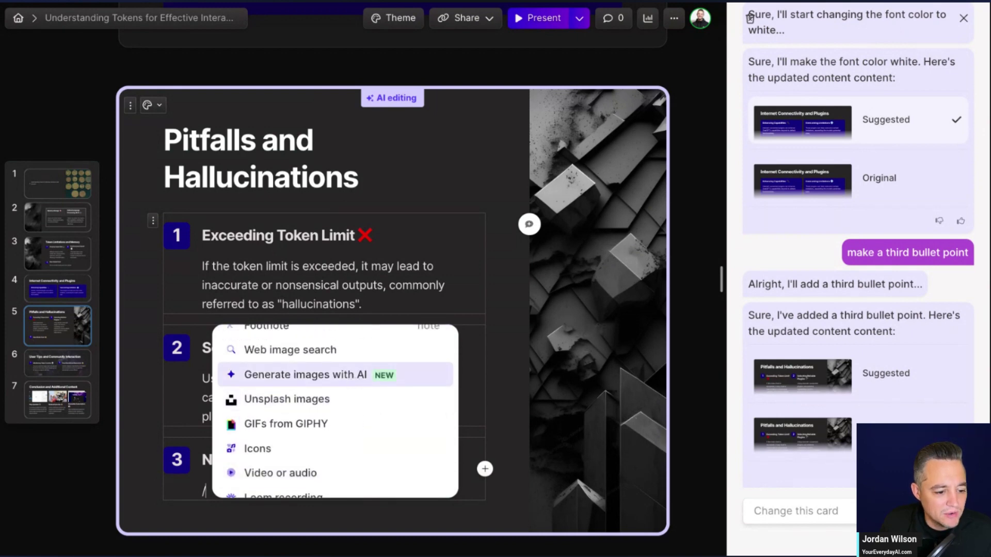
pyautogui.click(305, 375)
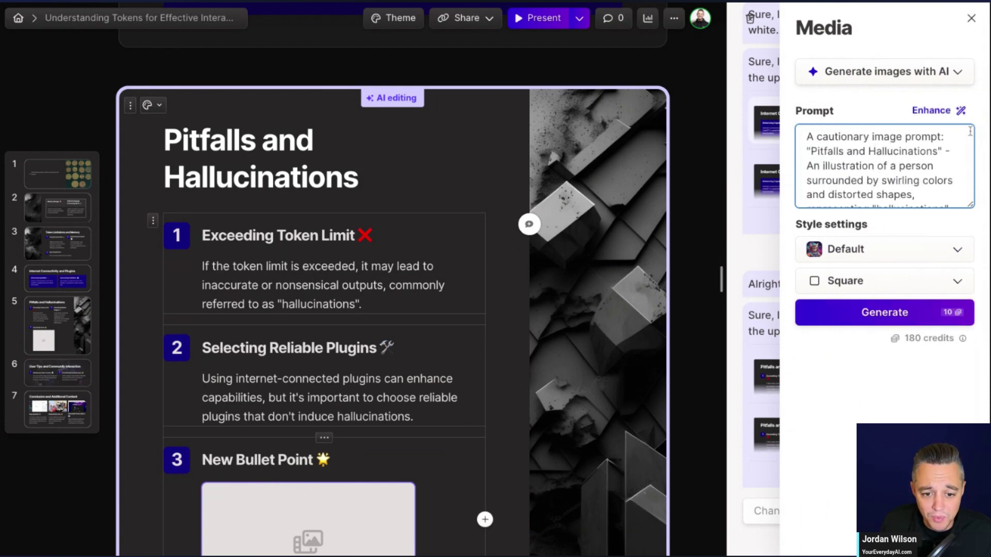
# Generate the third bullet's image from the prefilled "Pitfalls and Hallucinations" prompt, using the Default style and Square format.
pyautogui.moveTo(808, 138); pyautogui.dragTo(862, 155)
pyautogui.click(862, 155)
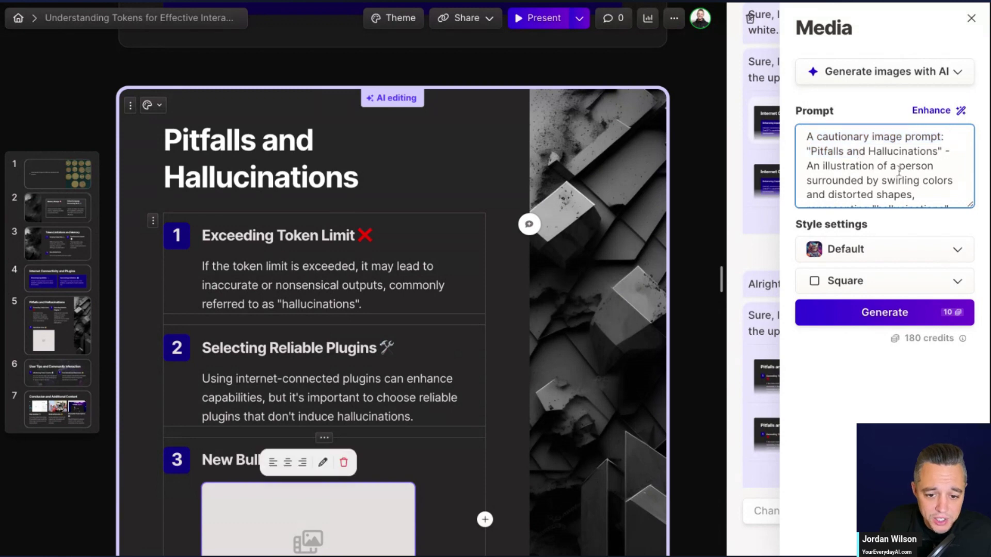
pyautogui.scroll(-3, 892, 184)
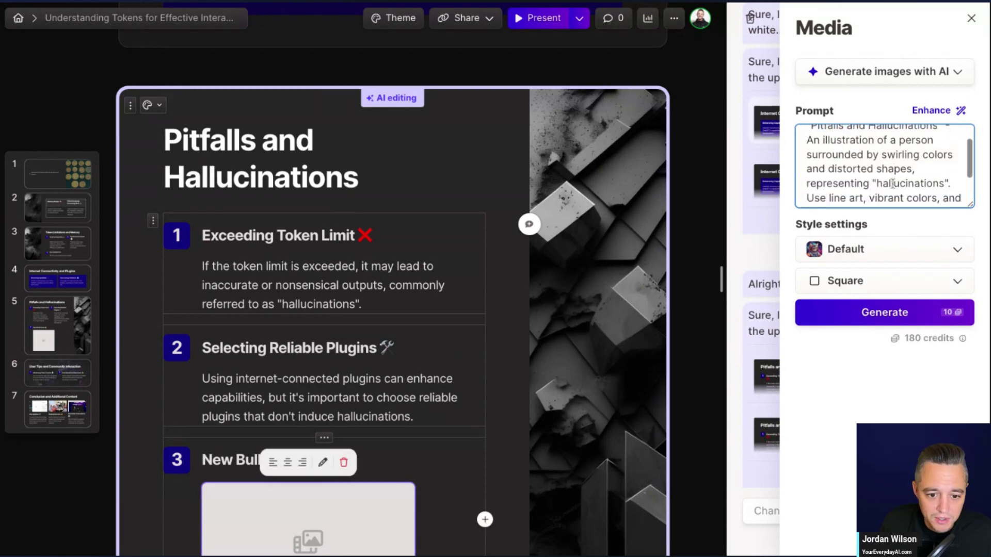
pyautogui.click(886, 319)
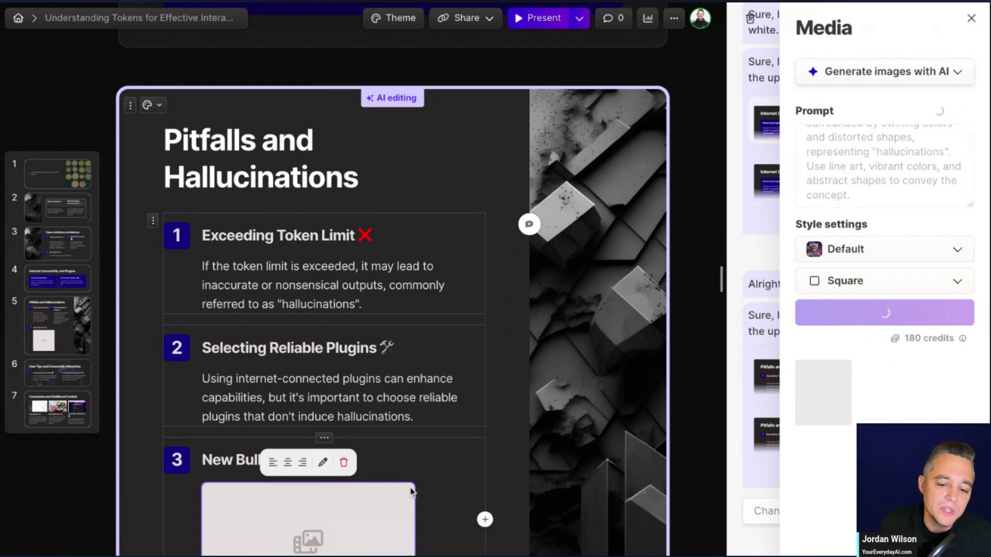
pyautogui.scroll(-5, 390, 481)
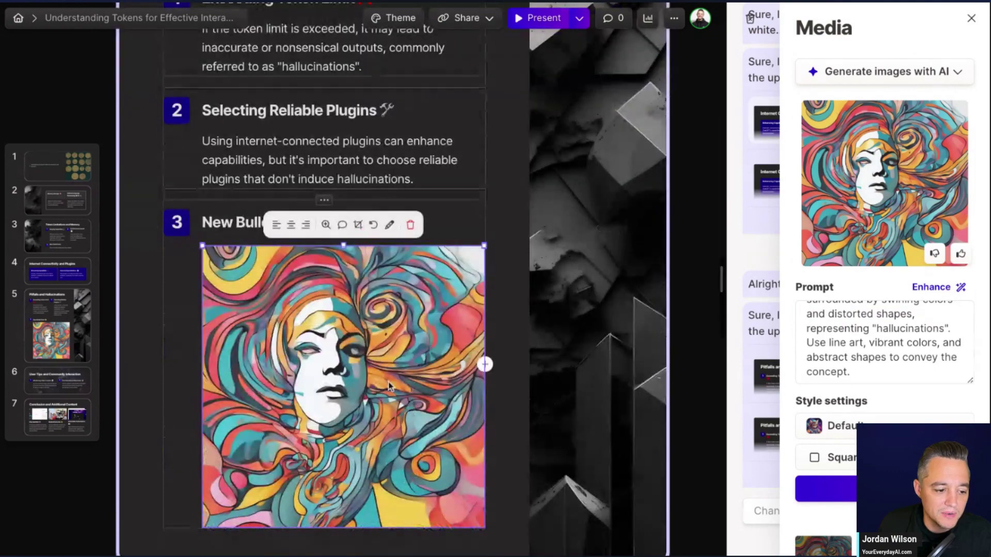
# Delete the "New Bullet Point" heading text above the generated image.
pyautogui.click(238, 223)
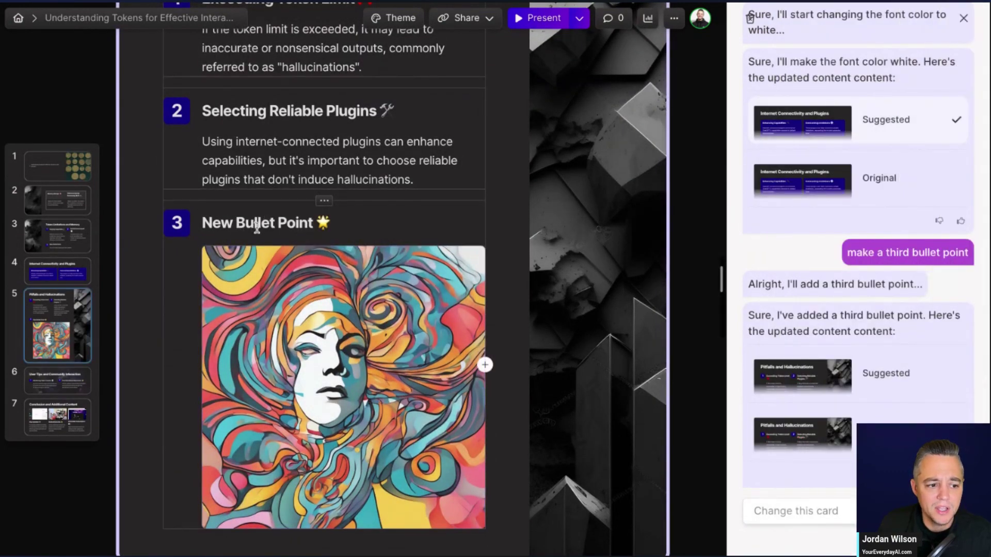
pyautogui.scroll(3, 252, 227)
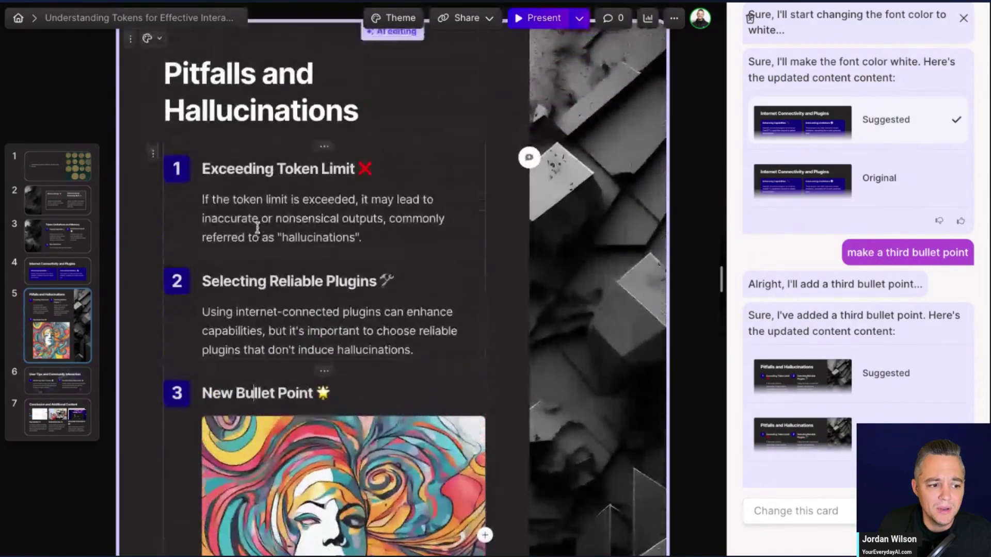
pyautogui.tripleClick(301, 395)
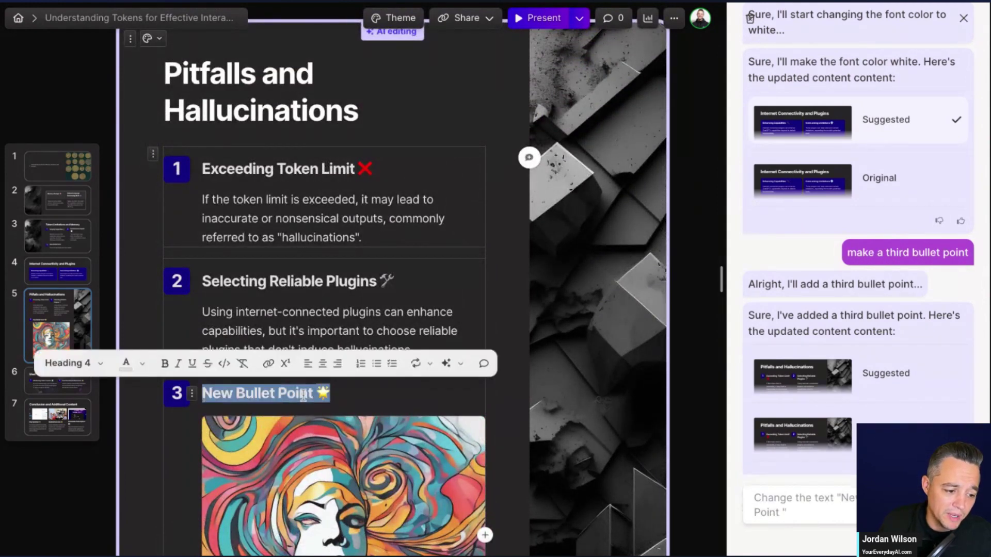
pyautogui.press('BackSpace')
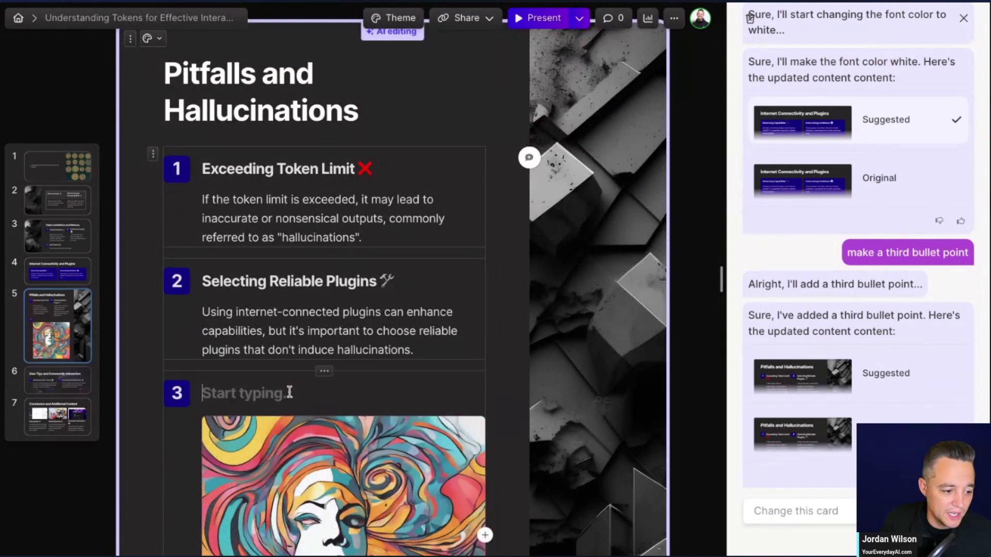
# Add an empty line below the "Free Educational Resources" text and insert a blank card after the "User Tips and Community Interaction" card.
pyautogui.scroll(-5, 570, 390)
pyautogui.scroll(-5, 570, 391)
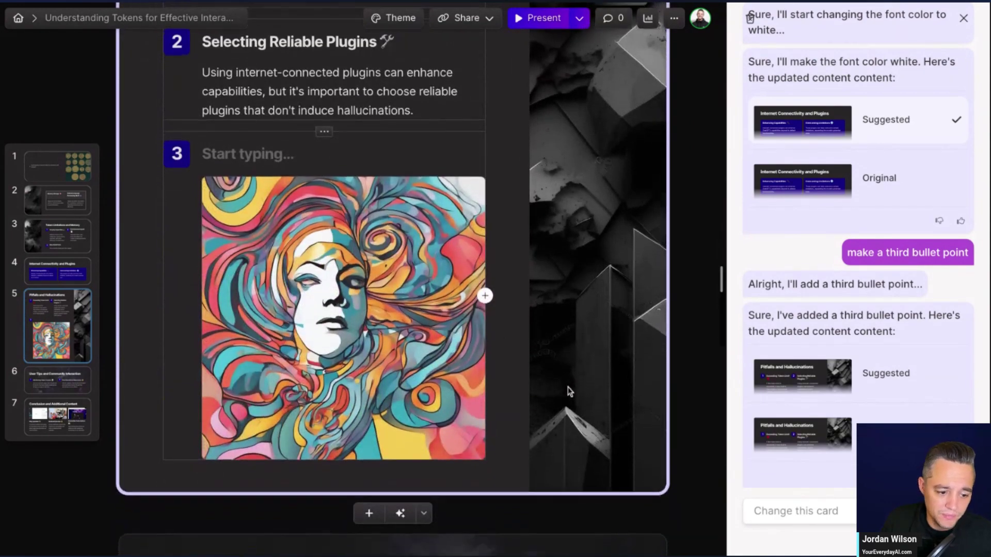
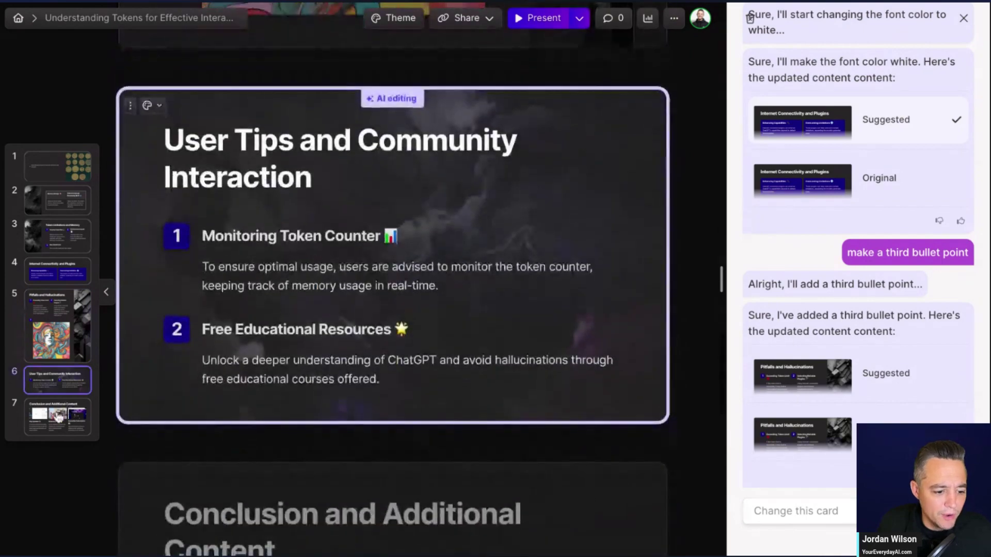
pyautogui.scroll(5, 252, 301)
pyautogui.click(432, 376)
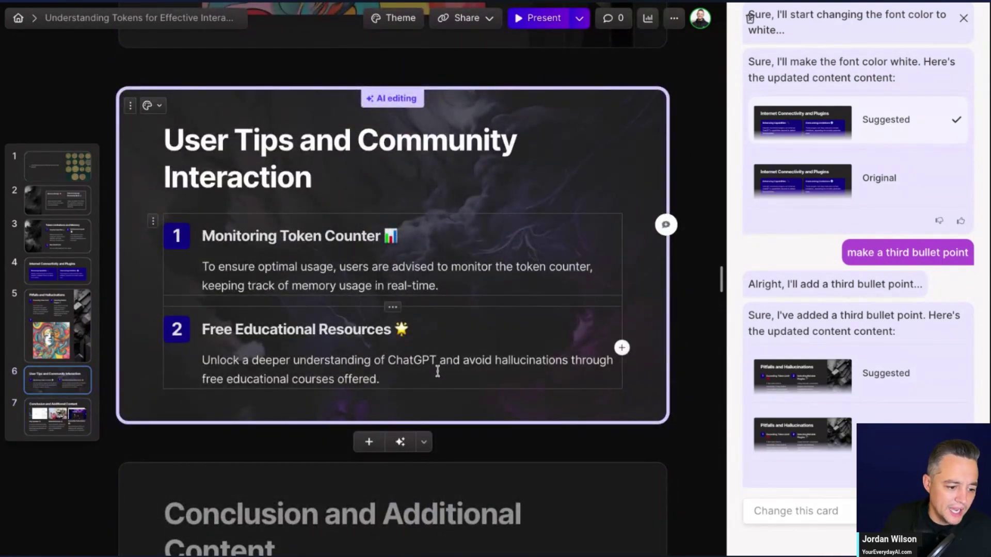
pyautogui.press('Return')
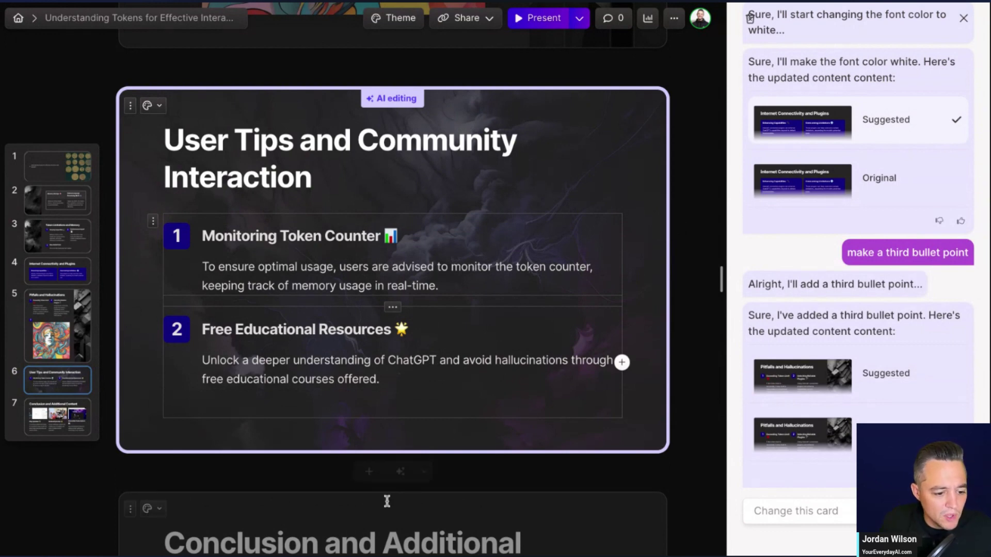
pyautogui.click(370, 472)
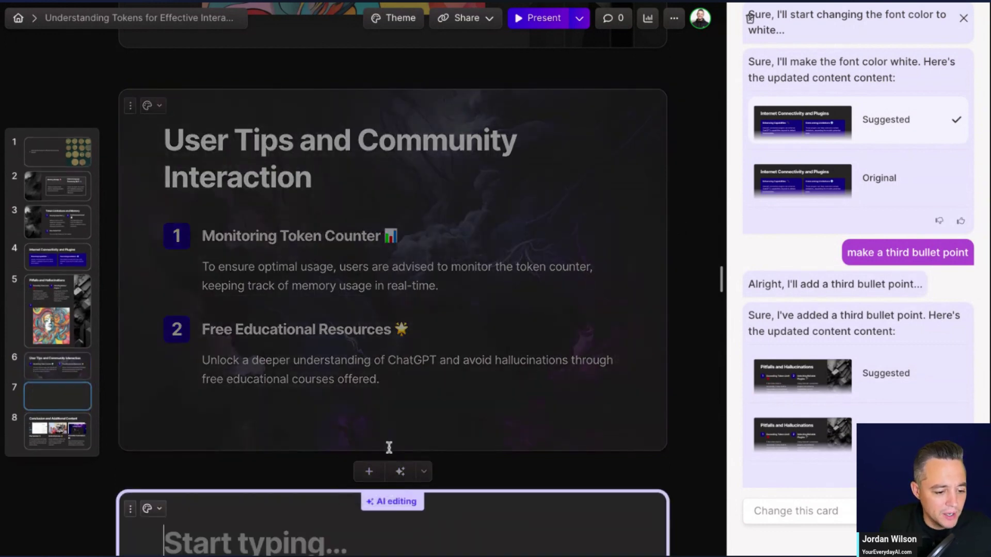
# Open the AI prompt for adding a new card below the "User Tips and Community Interaction" card.
pyautogui.click(432, 427)
pyautogui.scroll(-5, 436, 440)
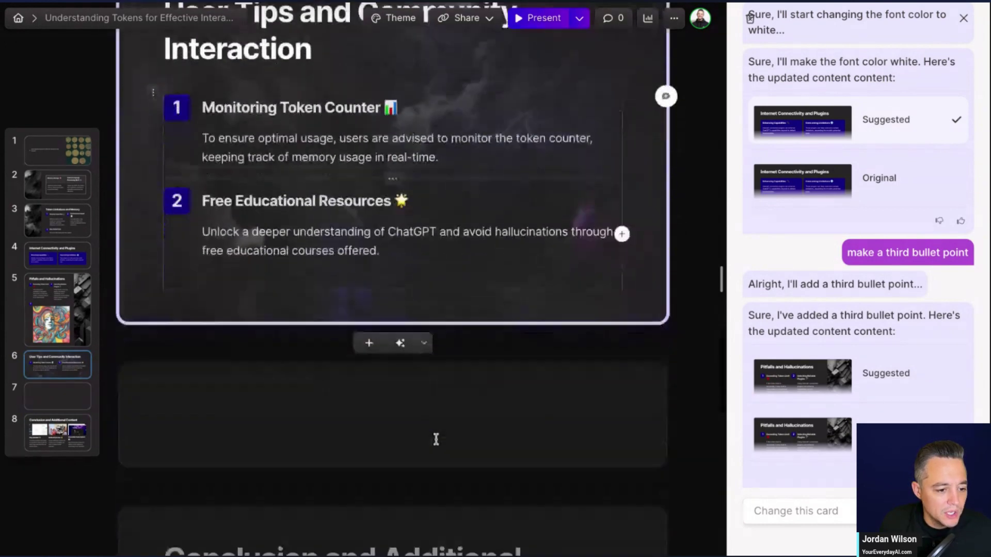
pyautogui.scroll(3, 427, 279)
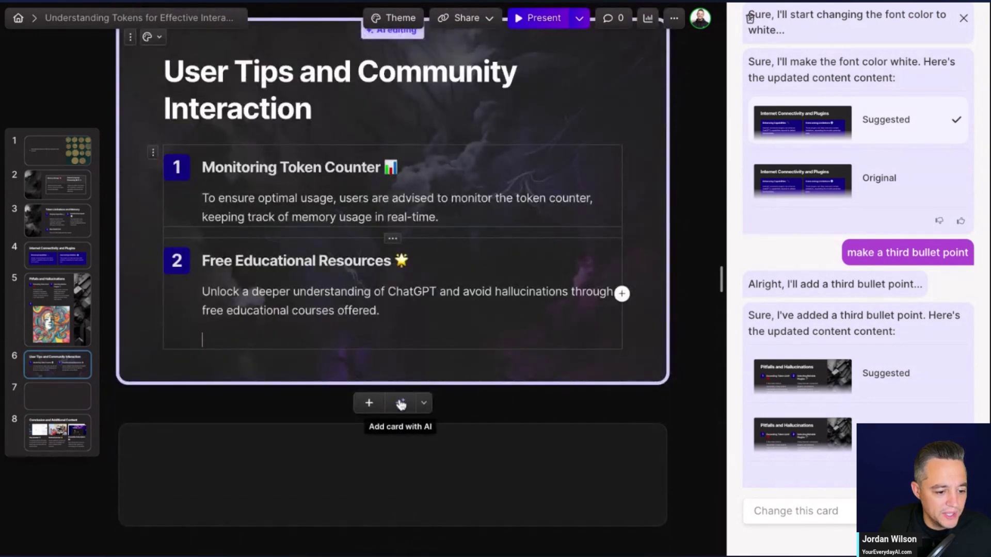
pyautogui.click(401, 405)
pyautogui.scroll(-1, 612, 343)
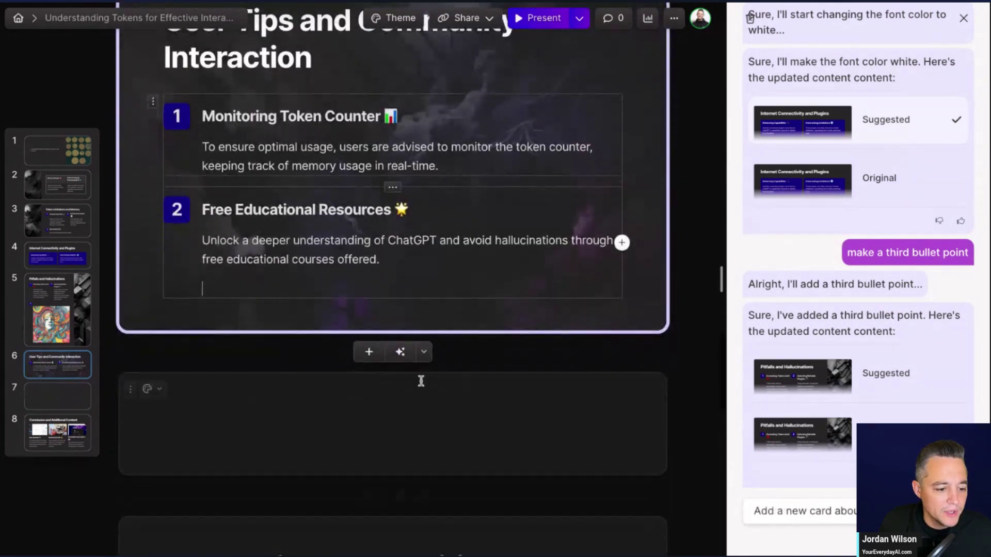
# Review the whole deck from the title card through the "Conclusion and Additional Content" card, ending back at the title card.
pyautogui.scroll(-3, 421, 381)
pyautogui.scroll(2, 204, 243)
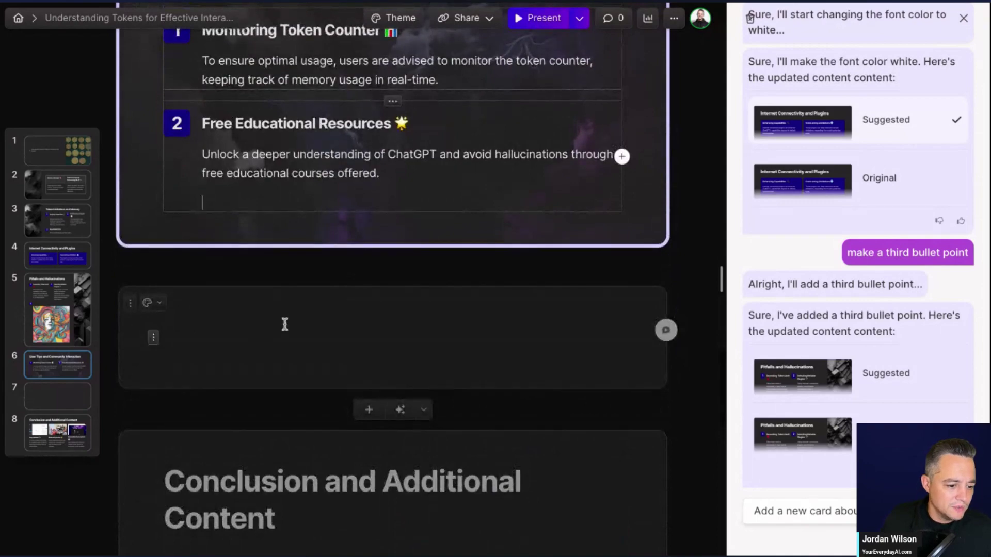
pyautogui.scroll(-10, 469, 250)
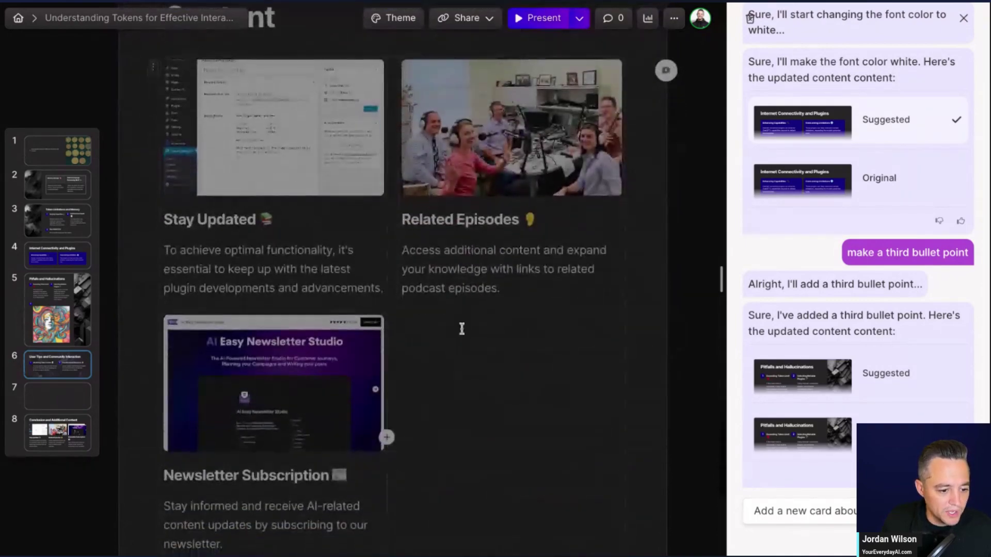
pyautogui.scroll(15, 462, 329)
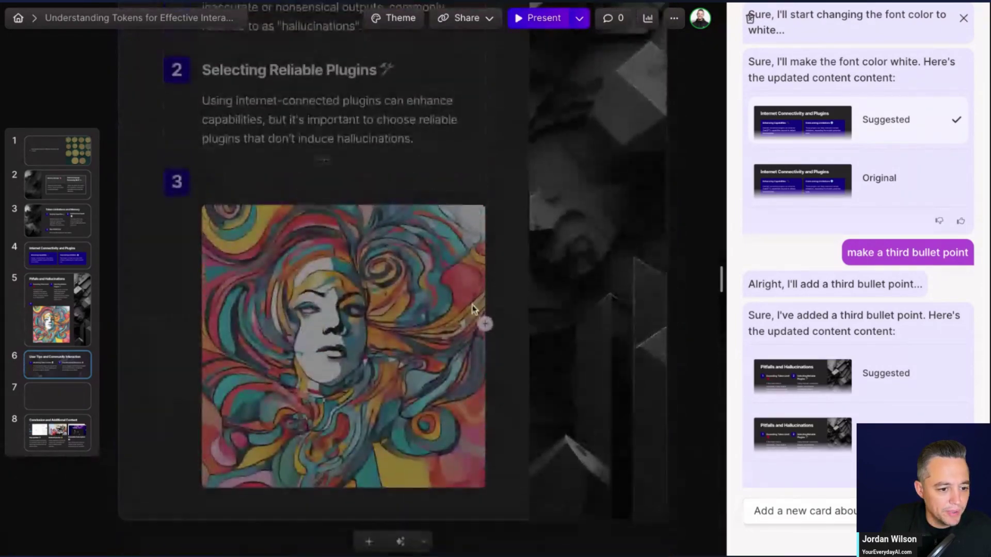
pyautogui.scroll(-3, 637, 453)
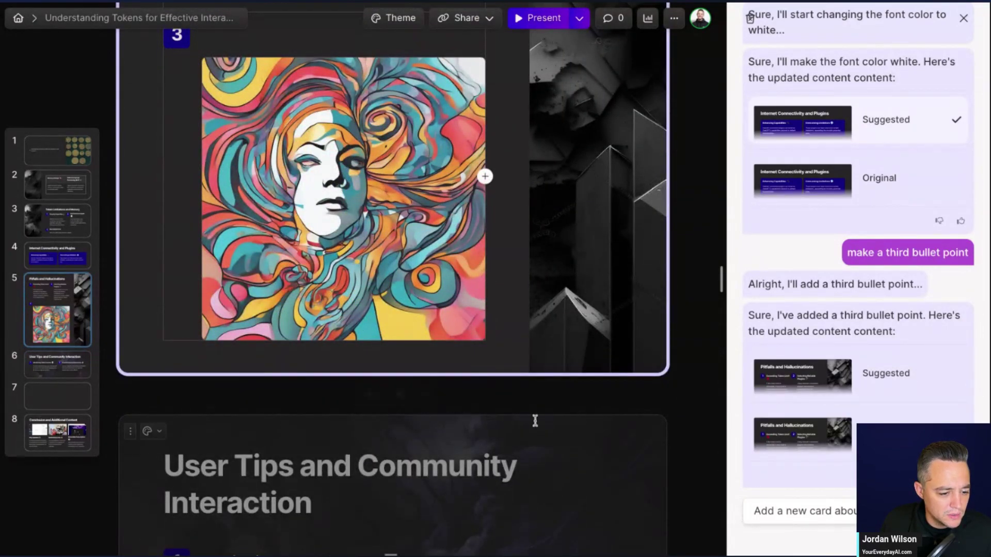
pyautogui.scroll(-5, 533, 419)
pyautogui.scroll(-15, 534, 420)
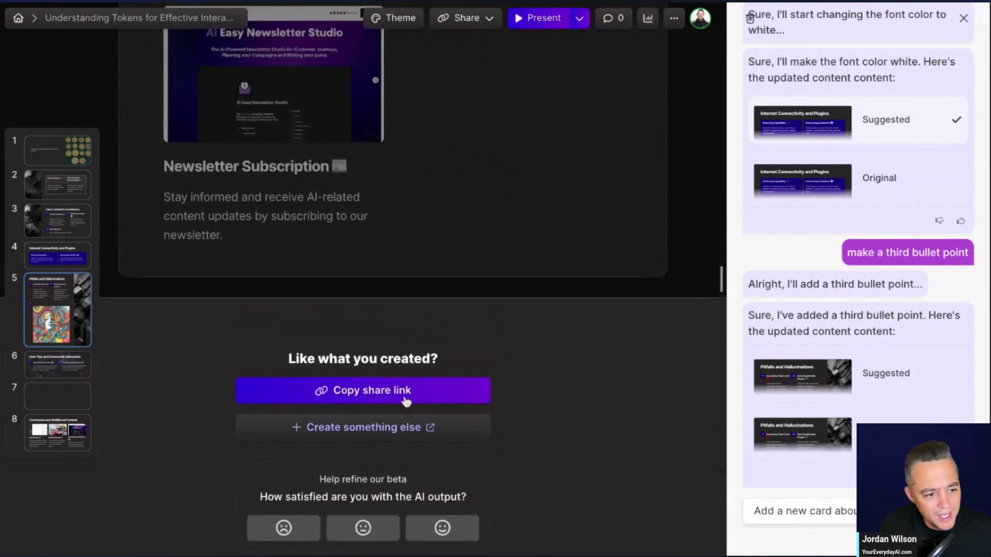
pyautogui.scroll(15, 405, 400)
pyautogui.scroll(20, 428, 379)
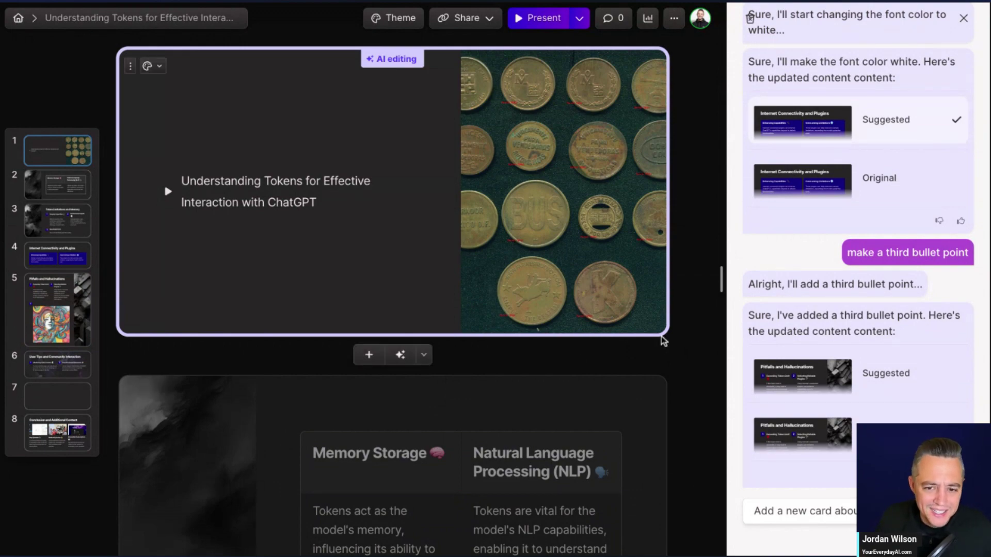
pyautogui.scroll(-20, 589, 321)
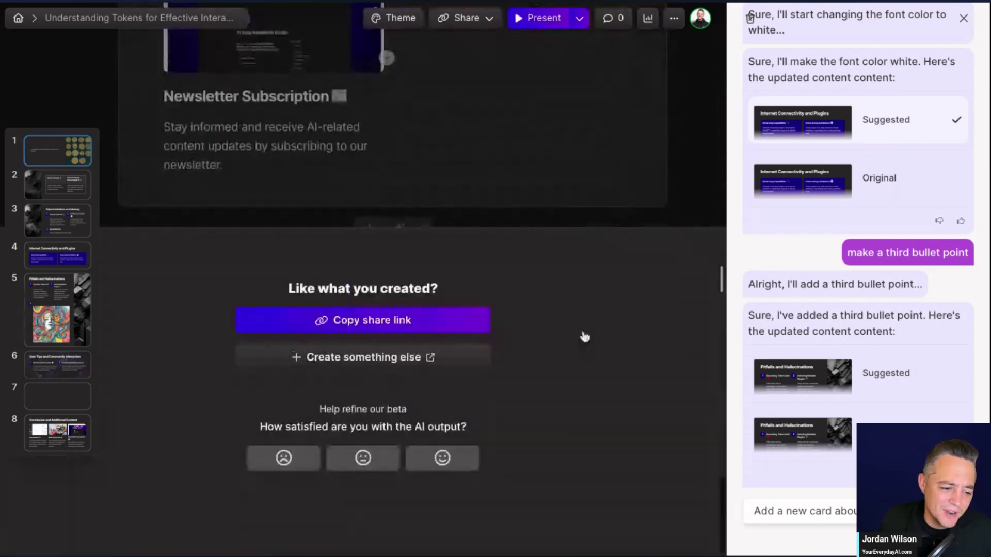
pyautogui.scroll(10, 585, 335)
pyautogui.scroll(20, 585, 335)
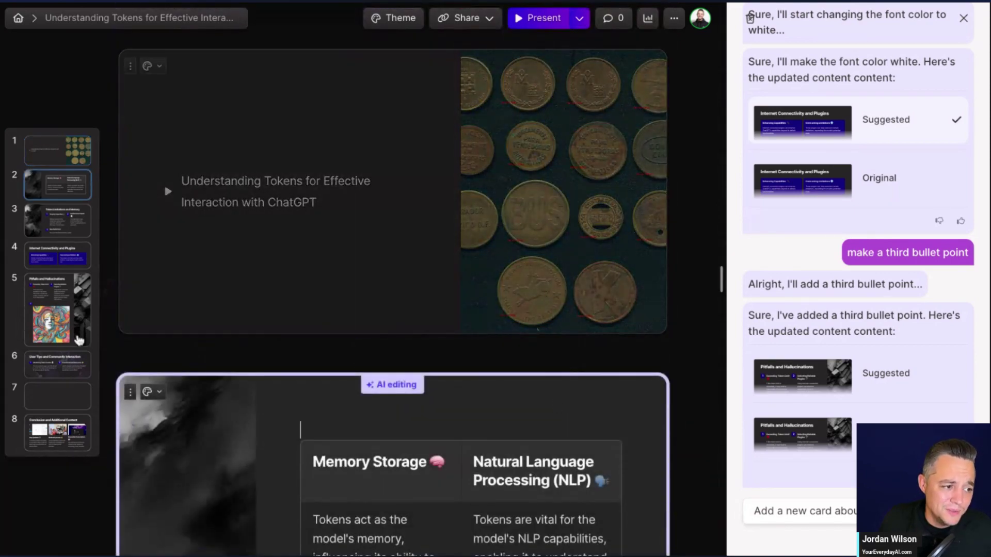
pyautogui.click(143, 111)
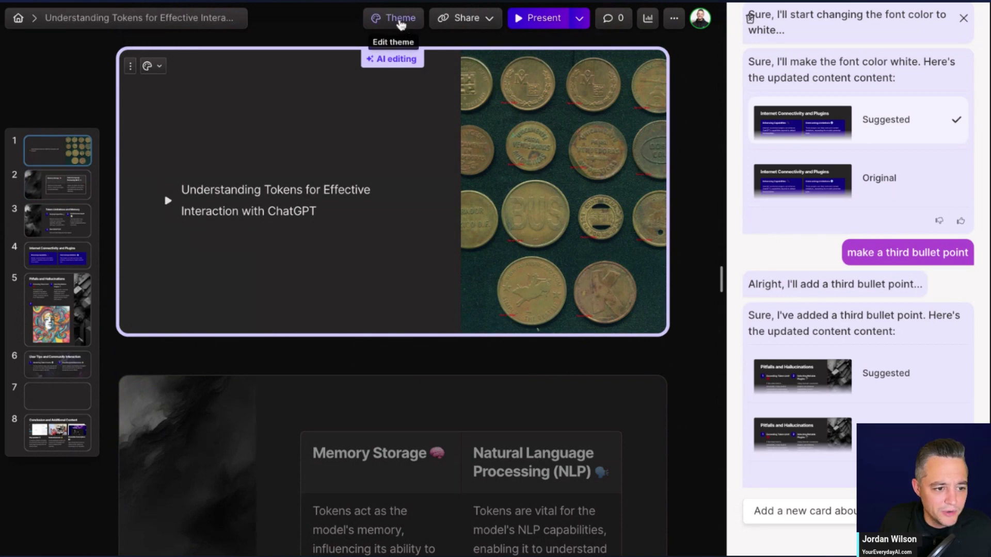
# Export the presentation to PDF and close the sharing dialog.
pyautogui.click(491, 21)
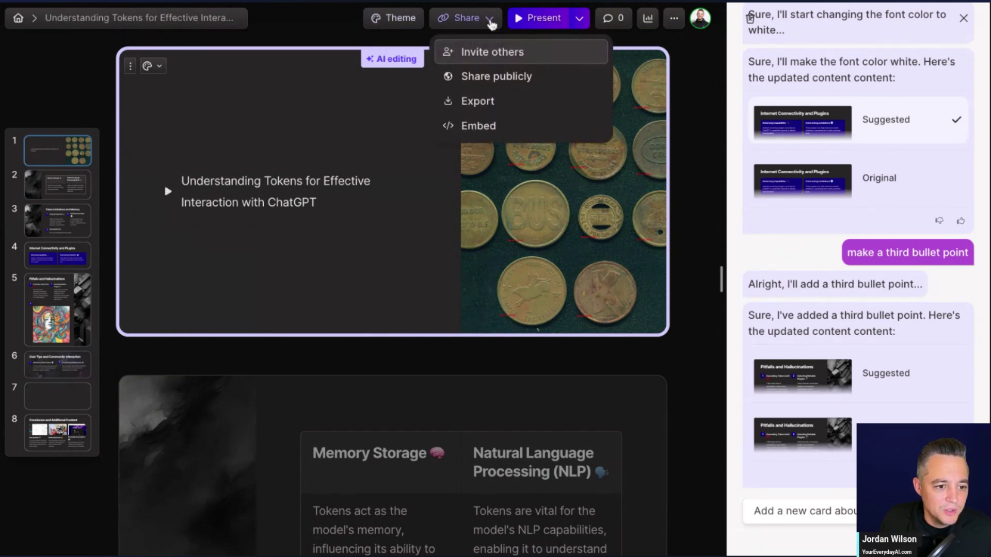
pyautogui.click(506, 106)
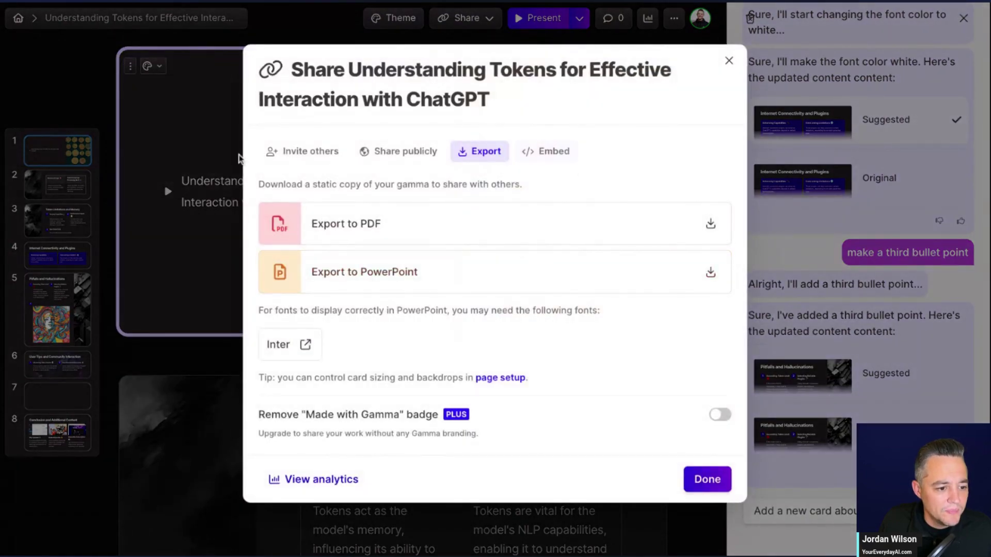
pyautogui.click(455, 235)
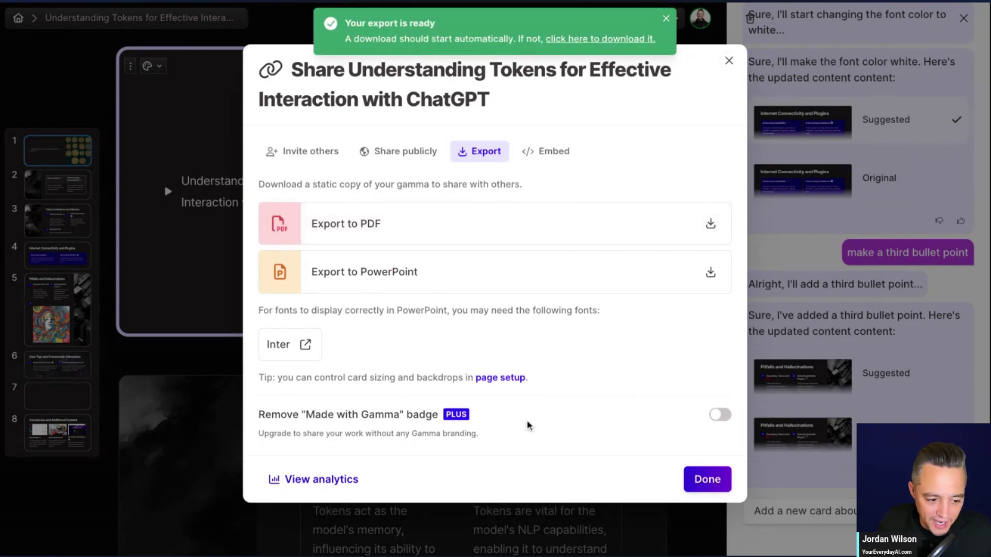
pyautogui.click(729, 61)
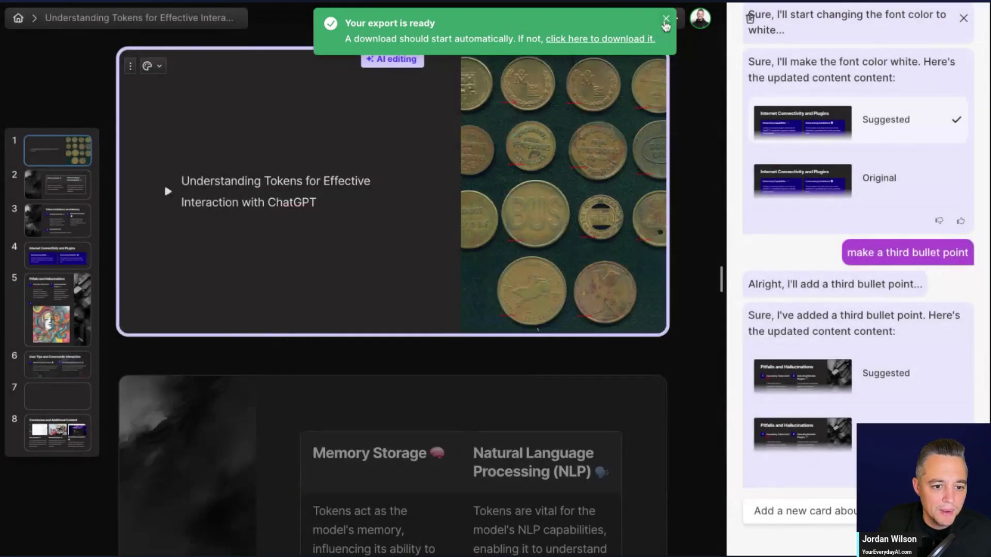
# Present the deck from the title card and advance to the "User Tips and Community Interaction" slide.
pyautogui.click(544, 19)
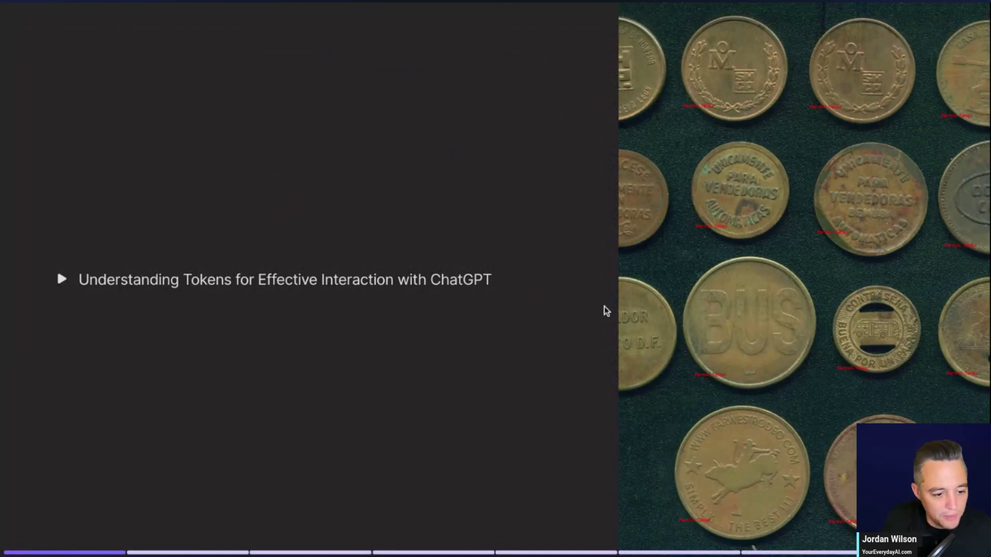
pyautogui.press('Right')
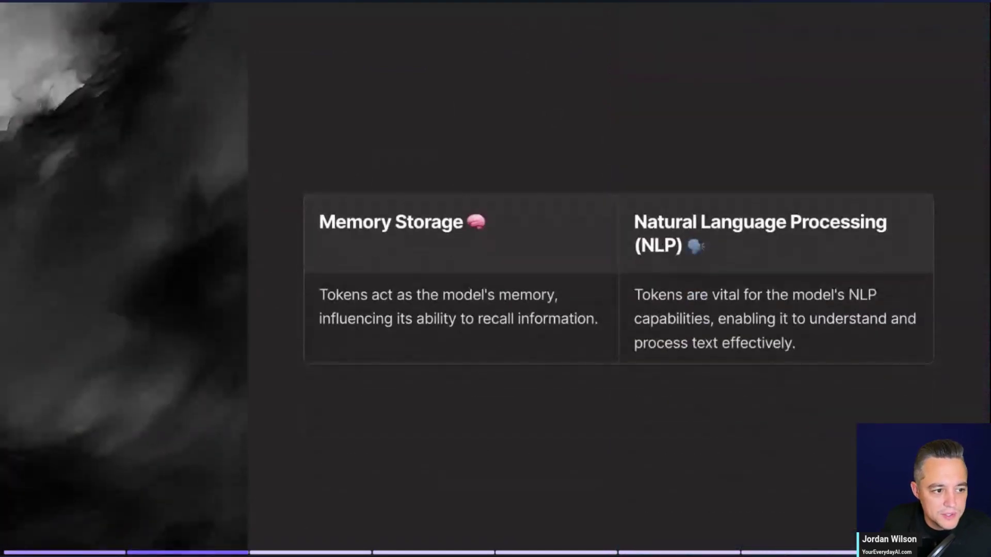
pyautogui.press('Right')
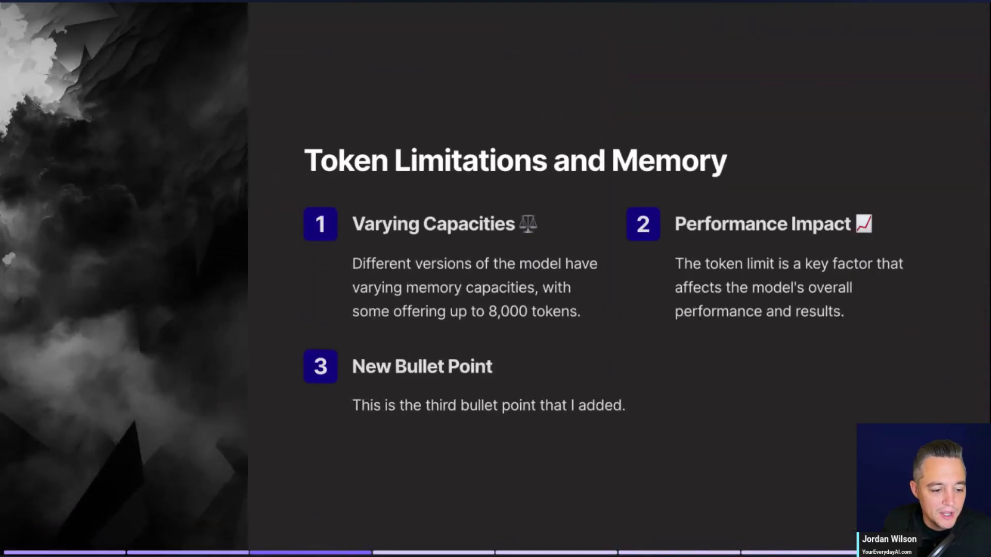
pyautogui.press('Right')
pyautogui.press('Right')
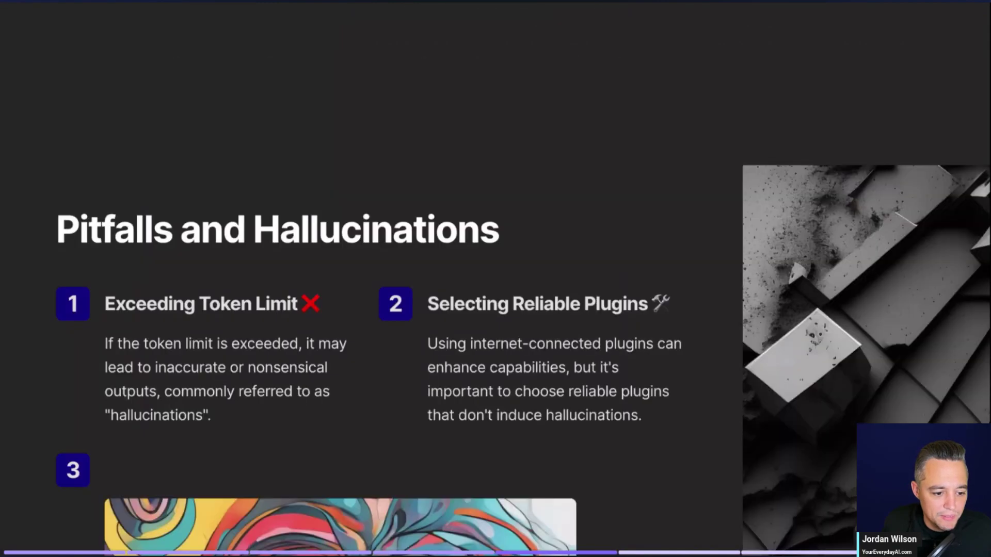
pyautogui.press('Right')
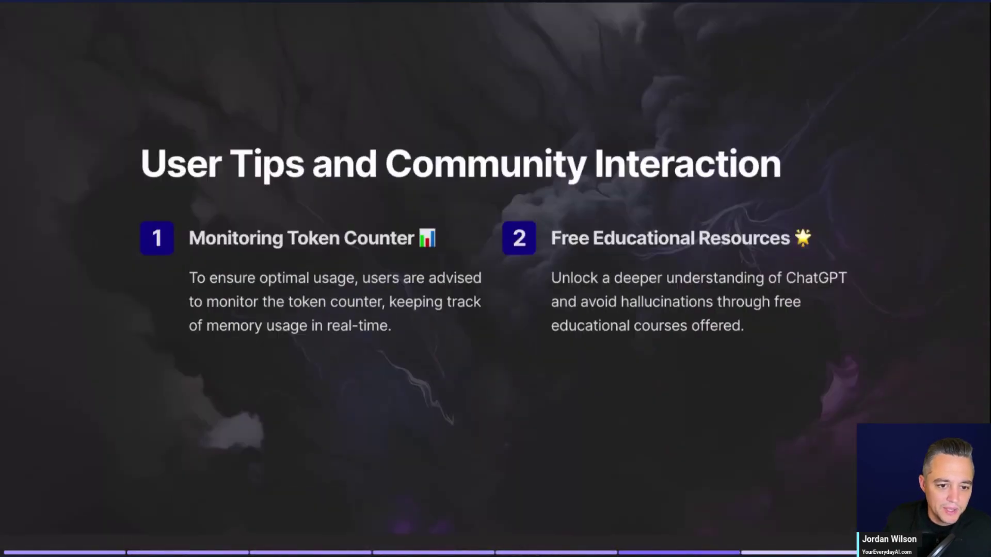
# Step back to the title slide, exit the presentation and switch to the Everyday AI website.
pyautogui.press('Left')
pyautogui.press('Left')
pyautogui.press('Left')
pyautogui.press('Left')
pyautogui.press('Left')
pyautogui.press('Escape')
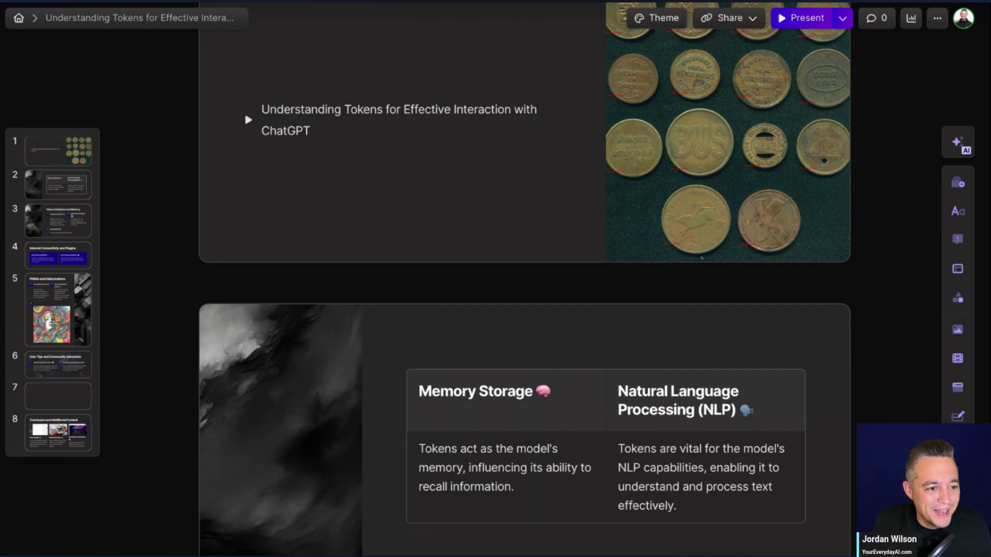
pyautogui.hotkey('ctrl', 'Tab')
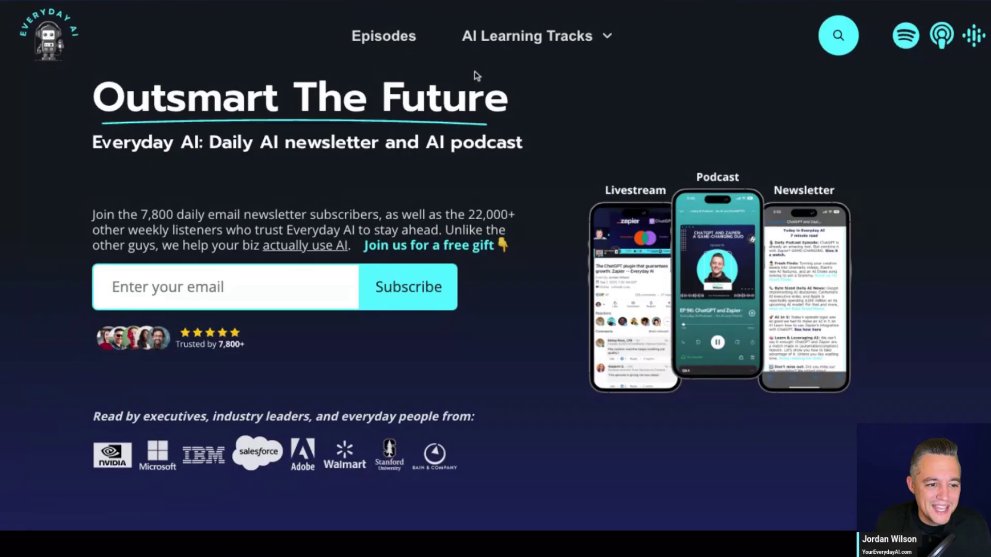